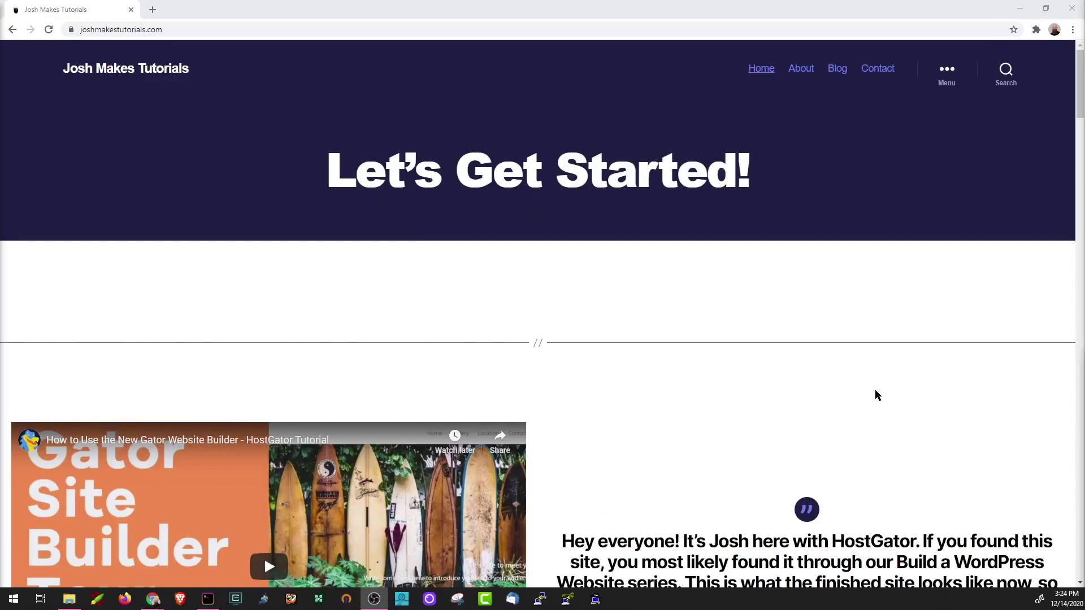
Step: Open the All Pages list from the Pages item in the admin sidebar
{"action": "scroll", "coordinate": [874, 395], "scroll_direction": "down", "scroll_amount": 15}
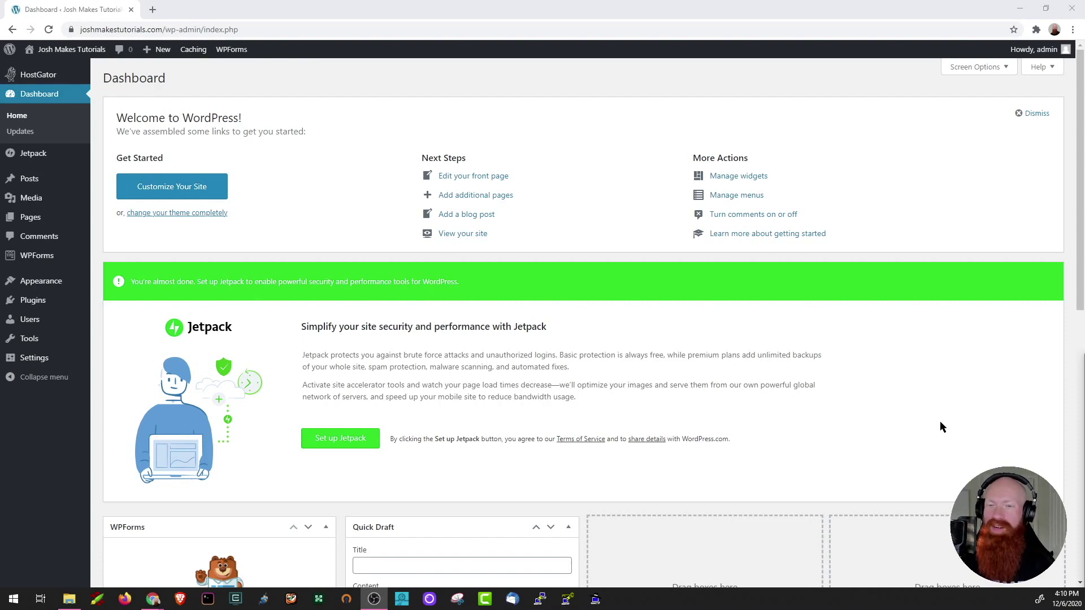
{"action": "mouse_move", "coordinate": [25, 224]}
{"action": "left_click", "coordinate": [25, 223]}
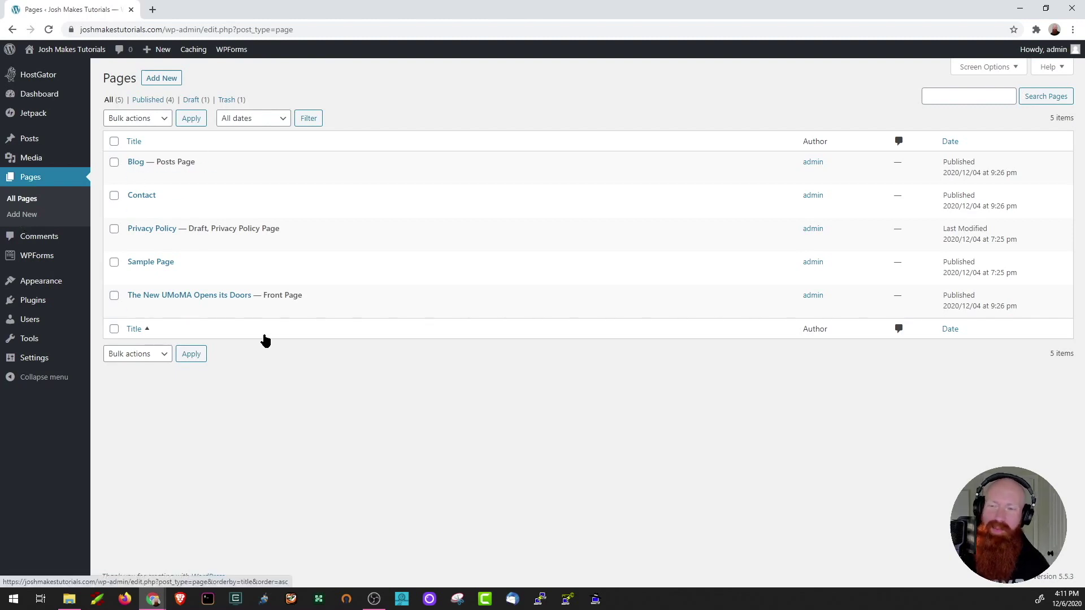
{"action": "left_click", "coordinate": [948, 97]}
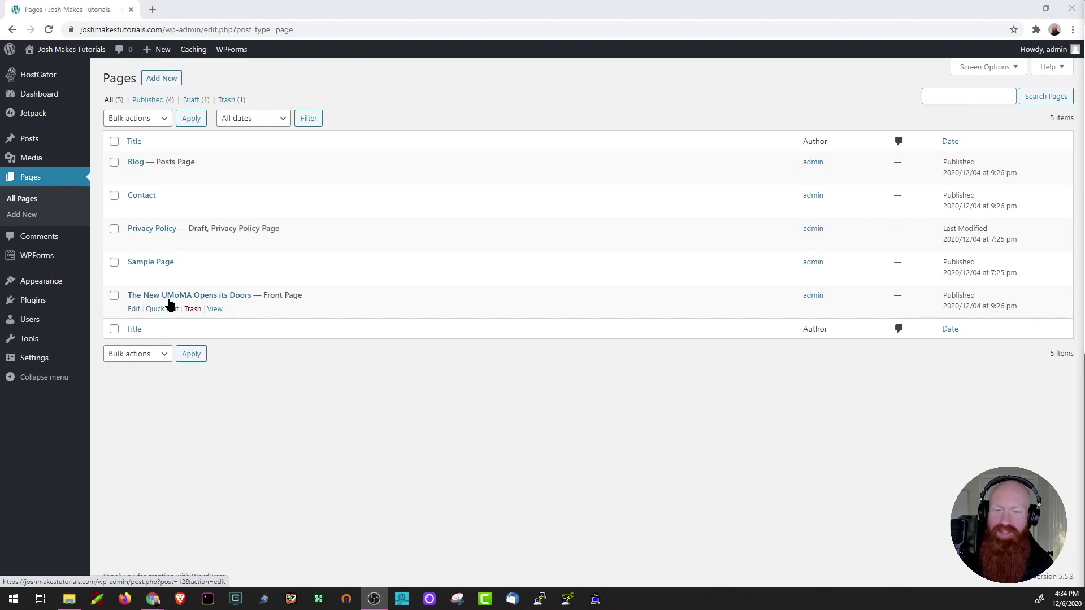
Step: Create a new page titled 'About', dismissing the block editor welcome tour
{"action": "left_click", "coordinate": [162, 79]}
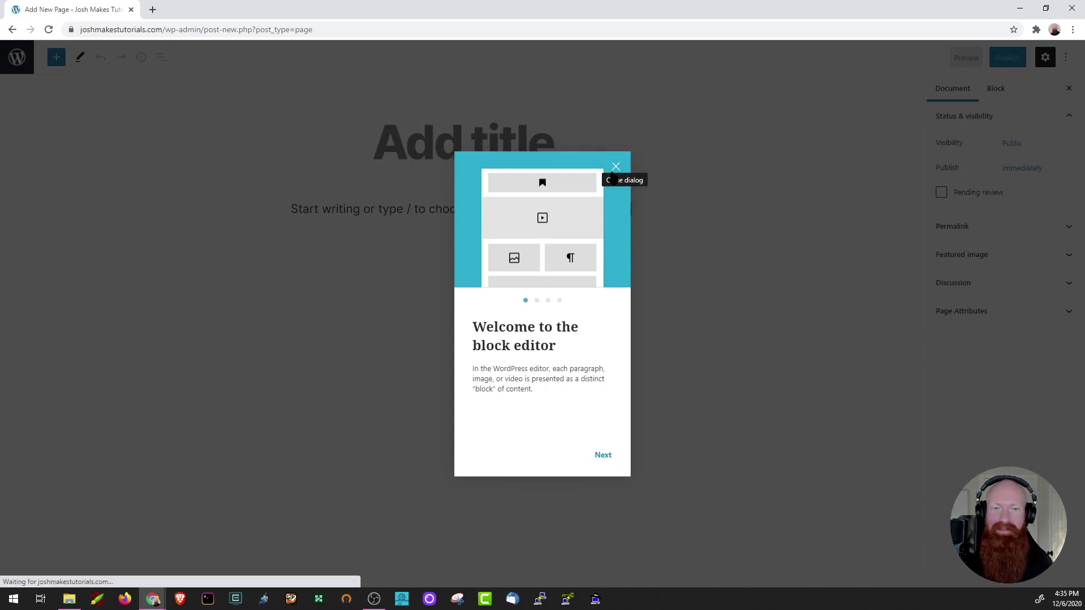
{"action": "left_click", "coordinate": [614, 166]}
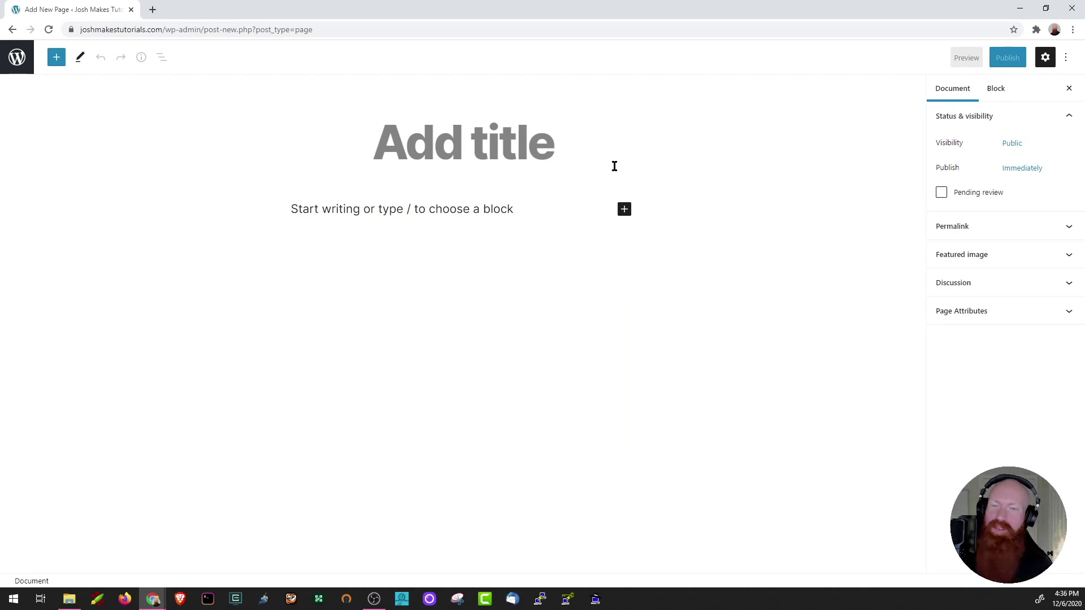
{"action": "left_click", "coordinate": [477, 145]}
{"action": "type", "text": "About"}
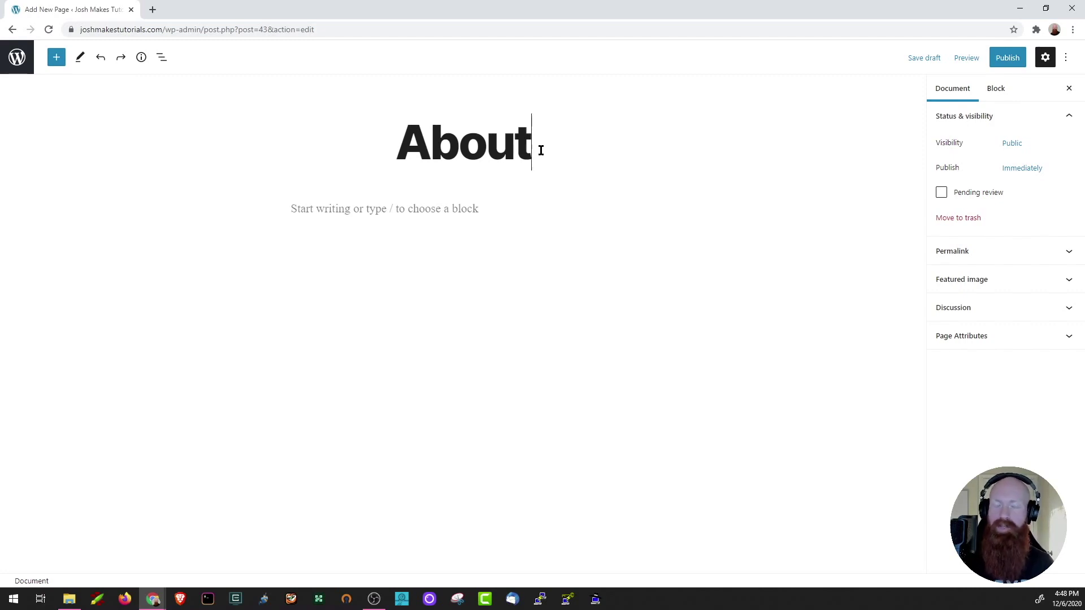
Step: Insert a Pullquote block under the About title and paste the HostGator bio text into it
{"action": "left_click", "coordinate": [493, 208]}
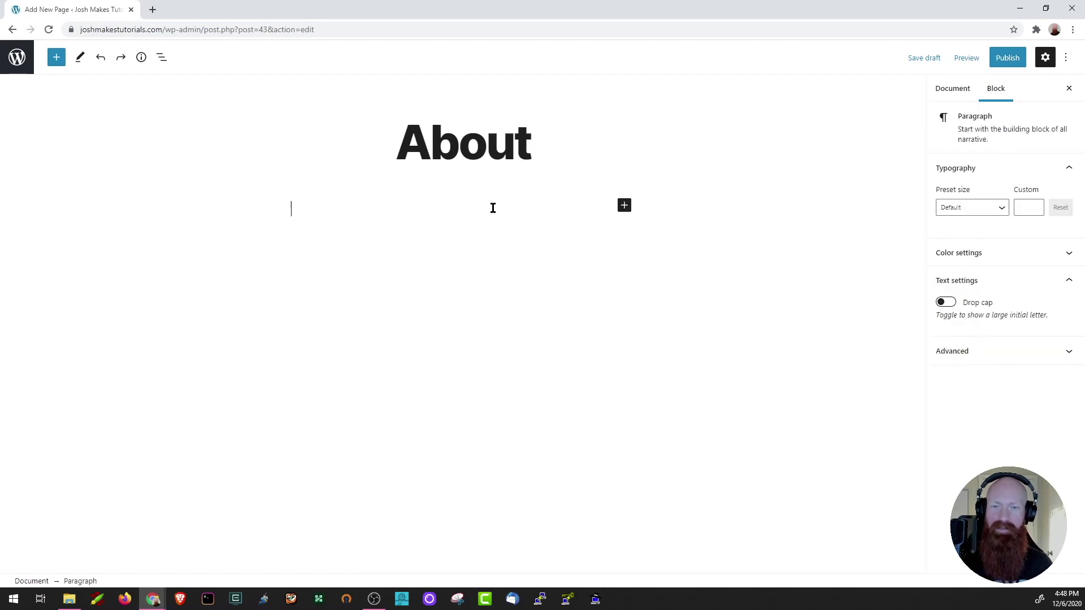
{"action": "left_click", "coordinate": [624, 205]}
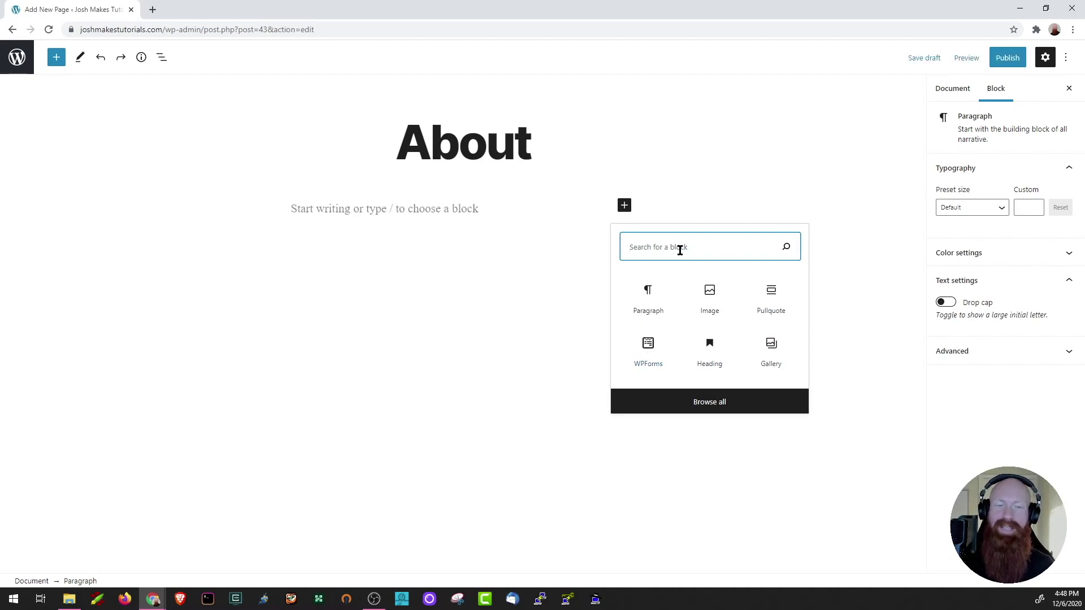
{"action": "left_click", "coordinate": [775, 302]}
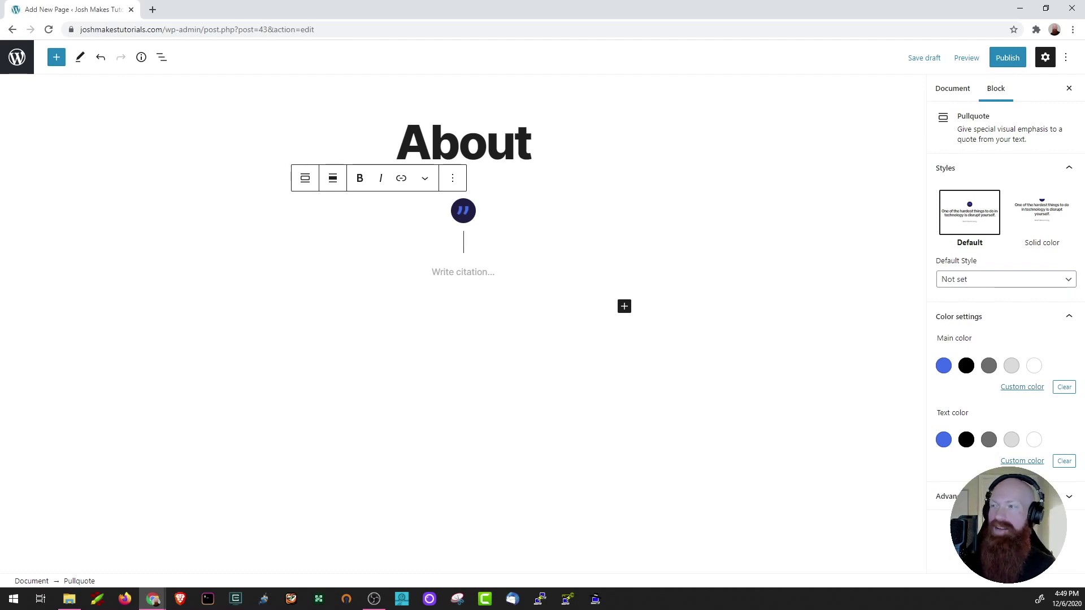
{"action": "left_click", "coordinate": [480, 240]}
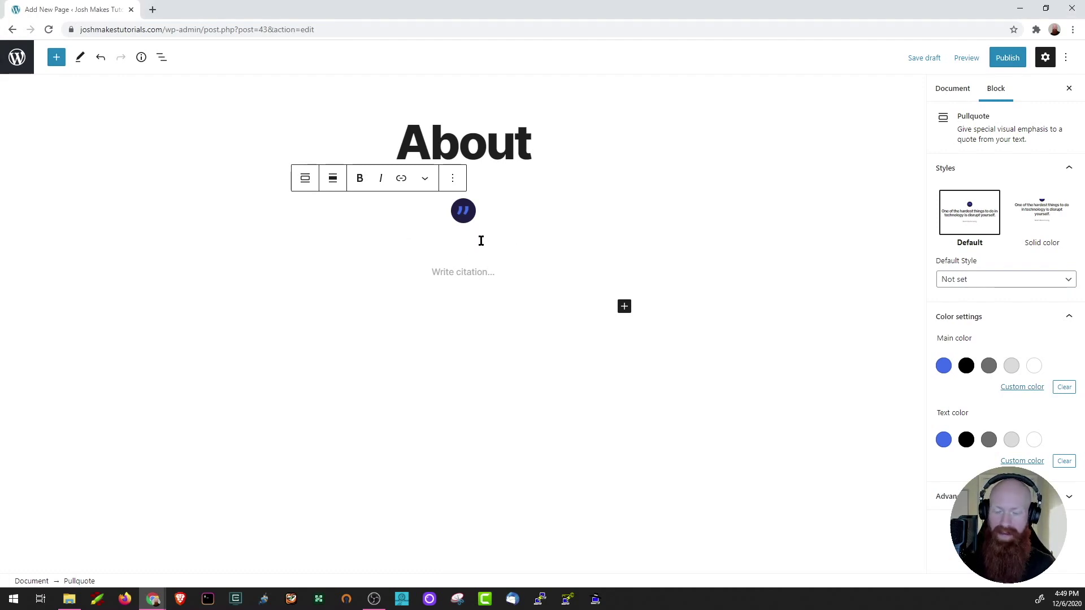
{"action": "type", "text": "Josh joined the HostGator team in 2016 and he’s worked in a ton of different roles from Frontline Support agent to Systems Administrator. He currently operates as a Learning Specialist and loves getting to teach folks new things every day."}
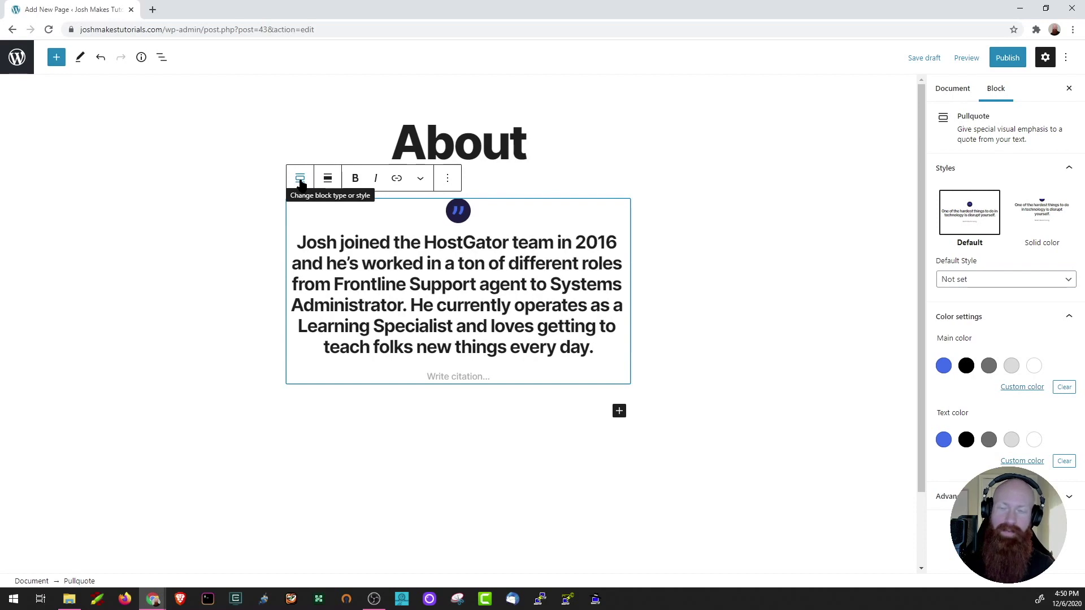
{"action": "left_click", "coordinate": [330, 180]}
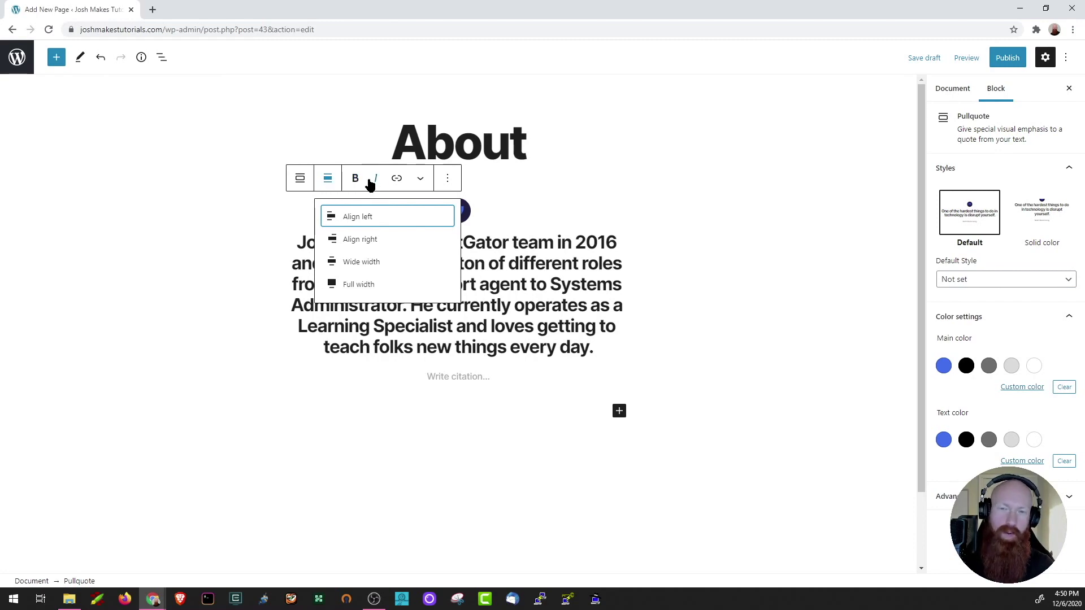
{"action": "left_click", "coordinate": [415, 179]}
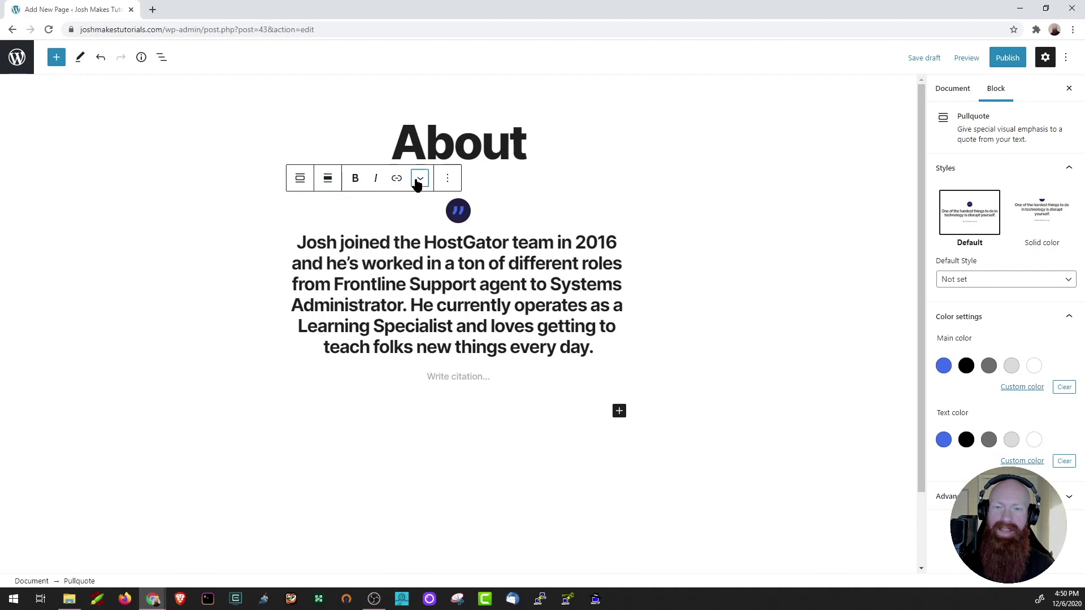
{"action": "left_click", "coordinate": [417, 179]}
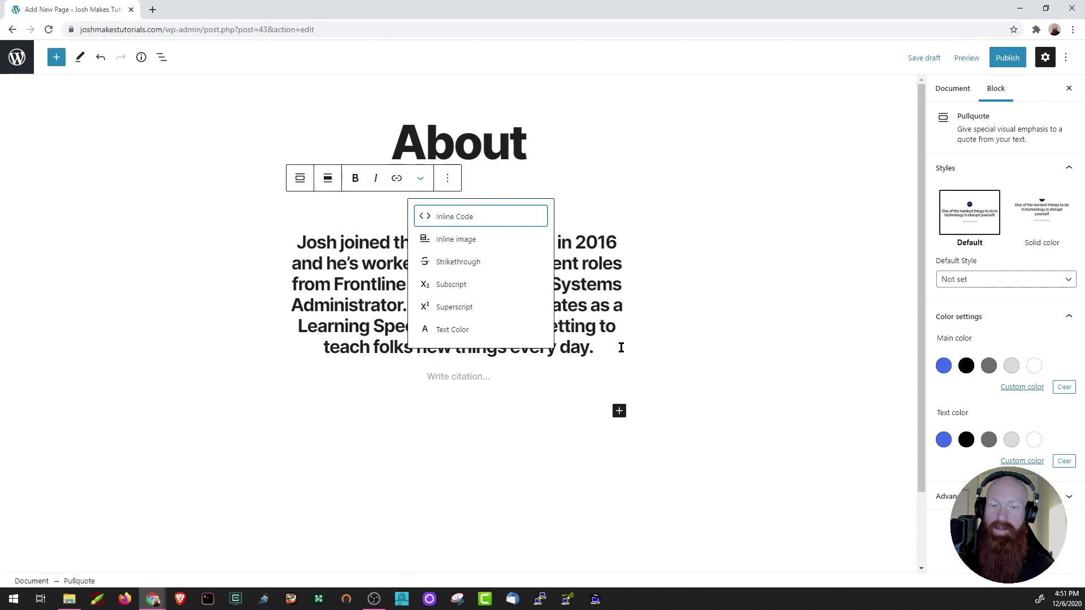
{"action": "left_click", "coordinate": [465, 434]}
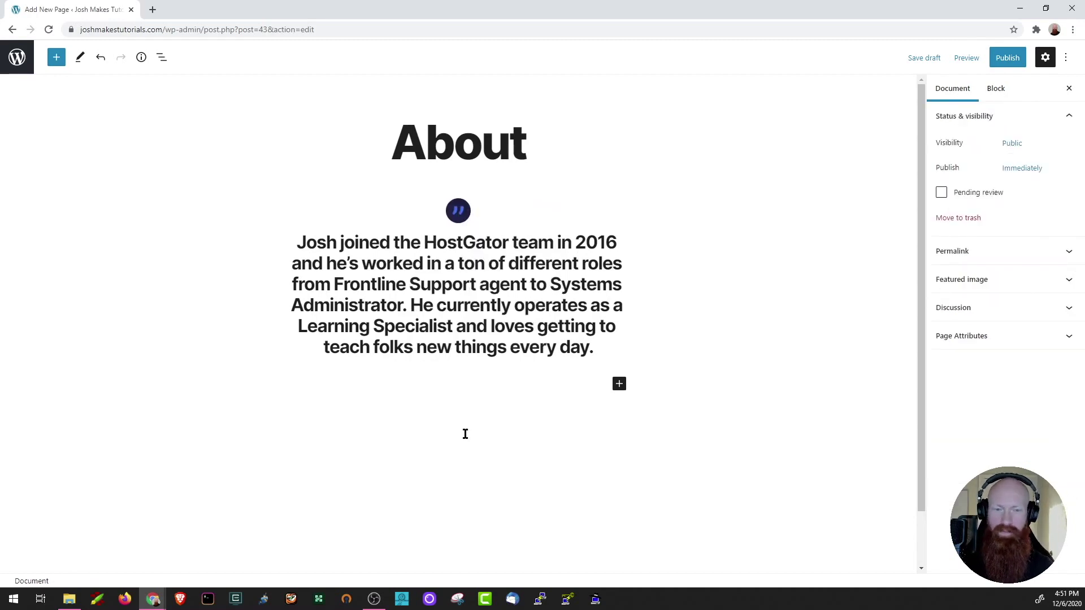
Step: Insert a Columns block below the pullquote from the Design section of the full block library
{"action": "left_click", "coordinate": [619, 385]}
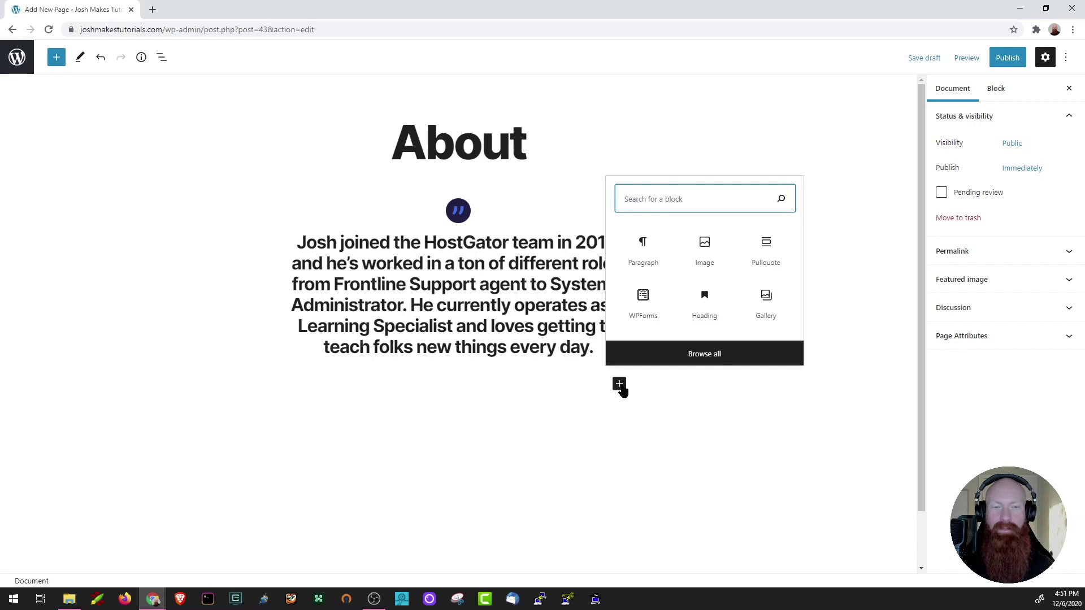
{"action": "left_click", "coordinate": [717, 359]}
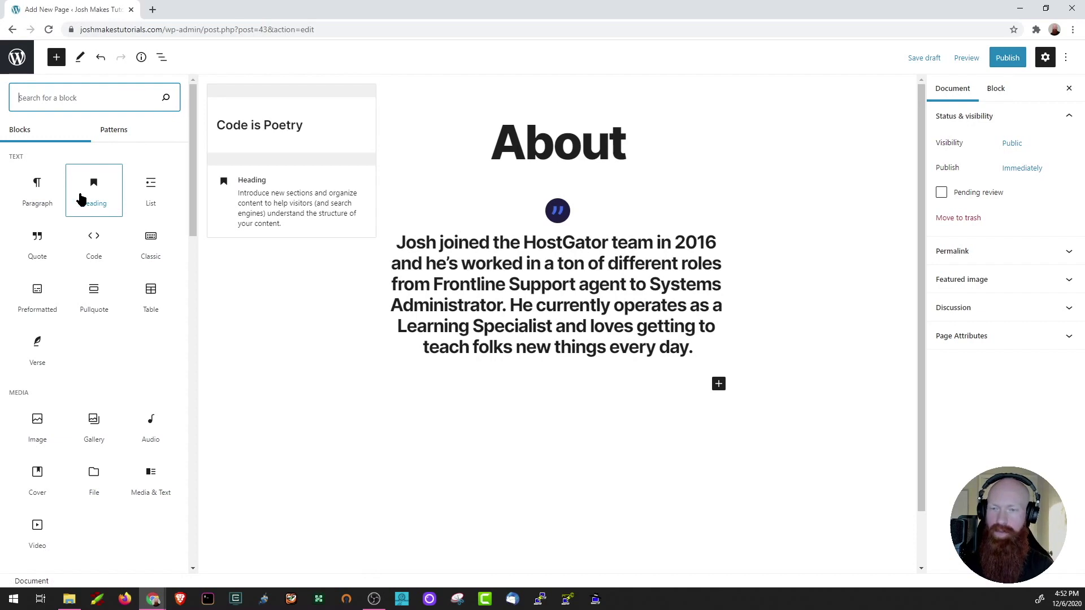
{"action": "scroll", "coordinate": [80, 199], "scroll_direction": "down", "scroll_amount": 5}
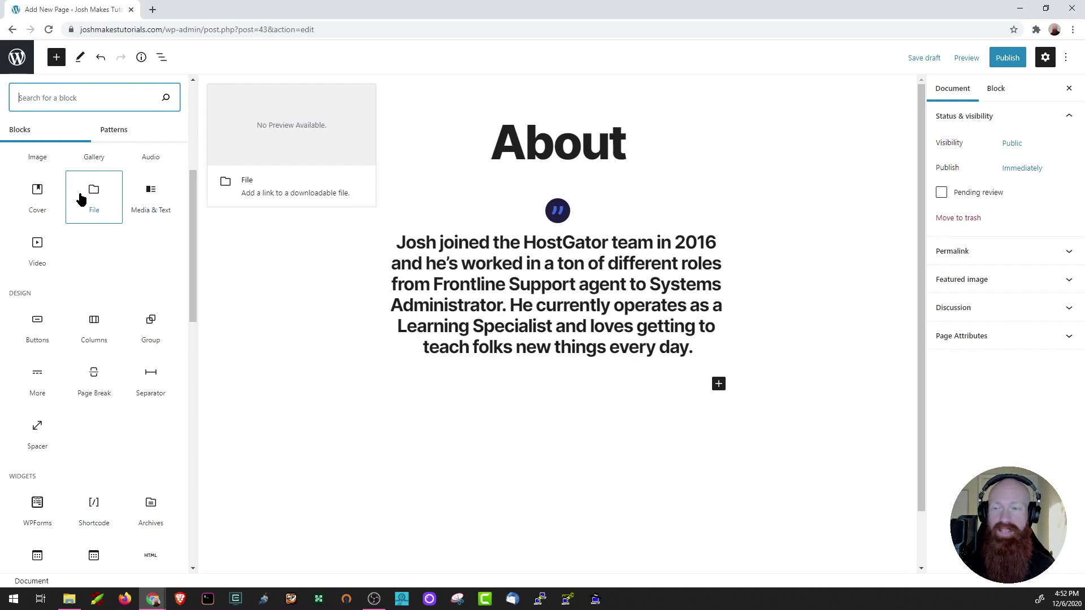
{"action": "left_click", "coordinate": [93, 328]}
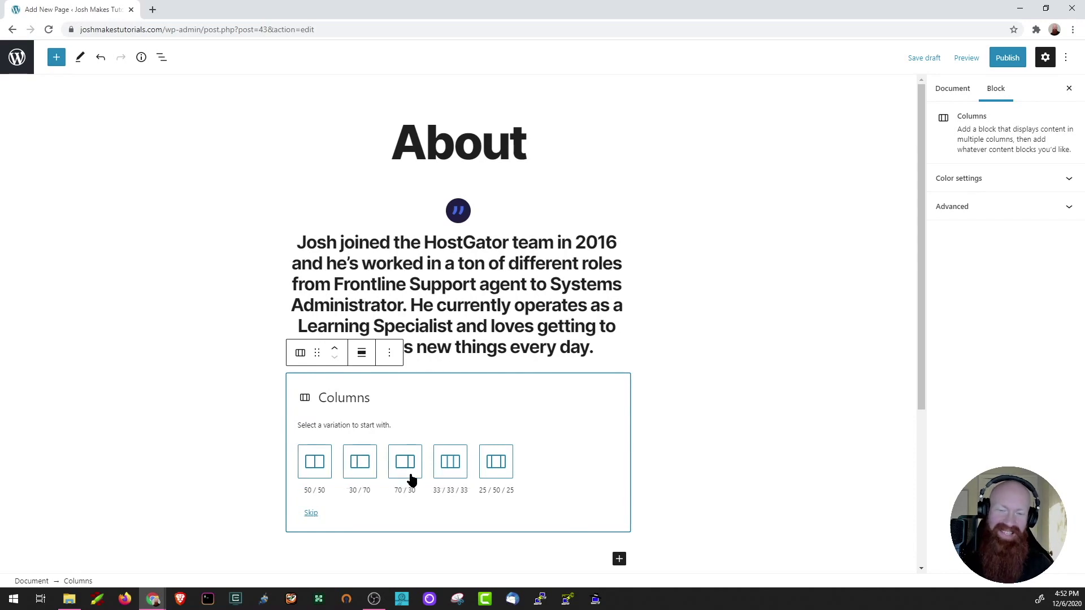
Step: Choose the 50/50 columns layout and place the dog photo from the Media Library in the left column
{"action": "left_click", "coordinate": [312, 466]}
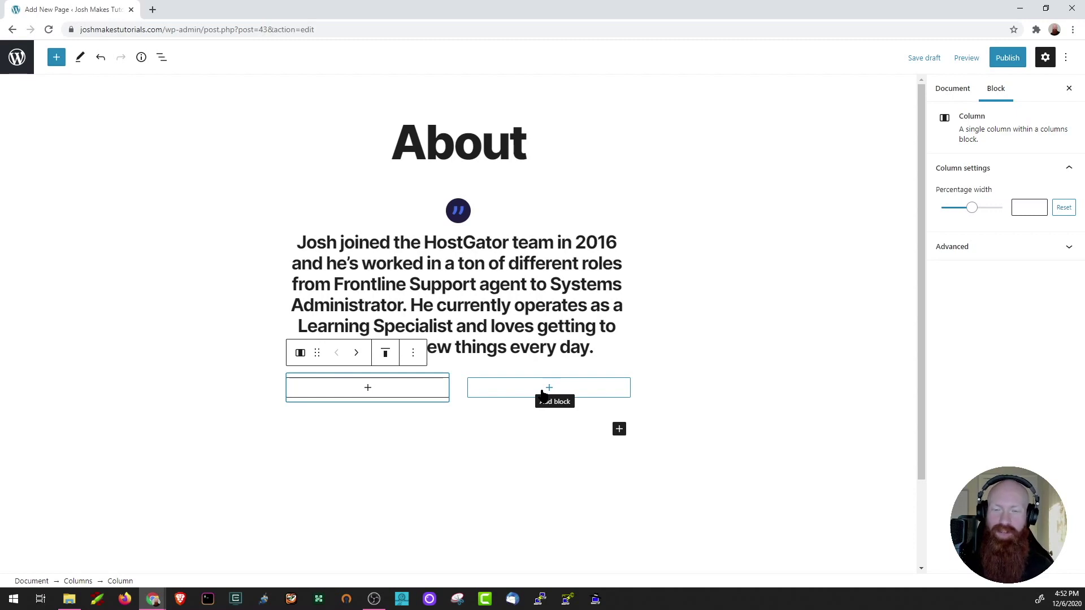
{"action": "left_click", "coordinate": [366, 389]}
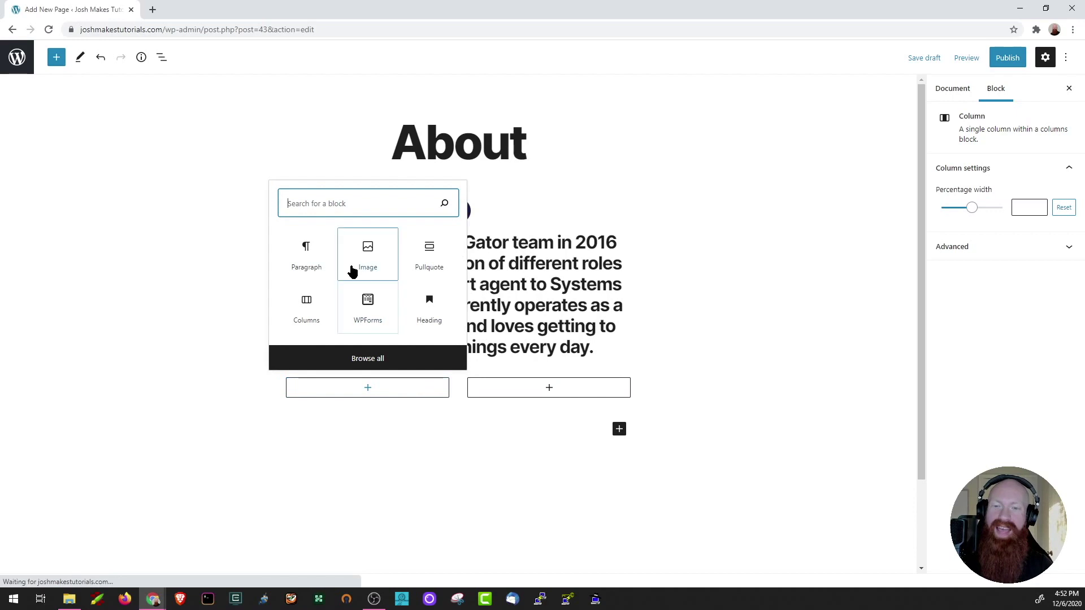
{"action": "left_click", "coordinate": [371, 263]}
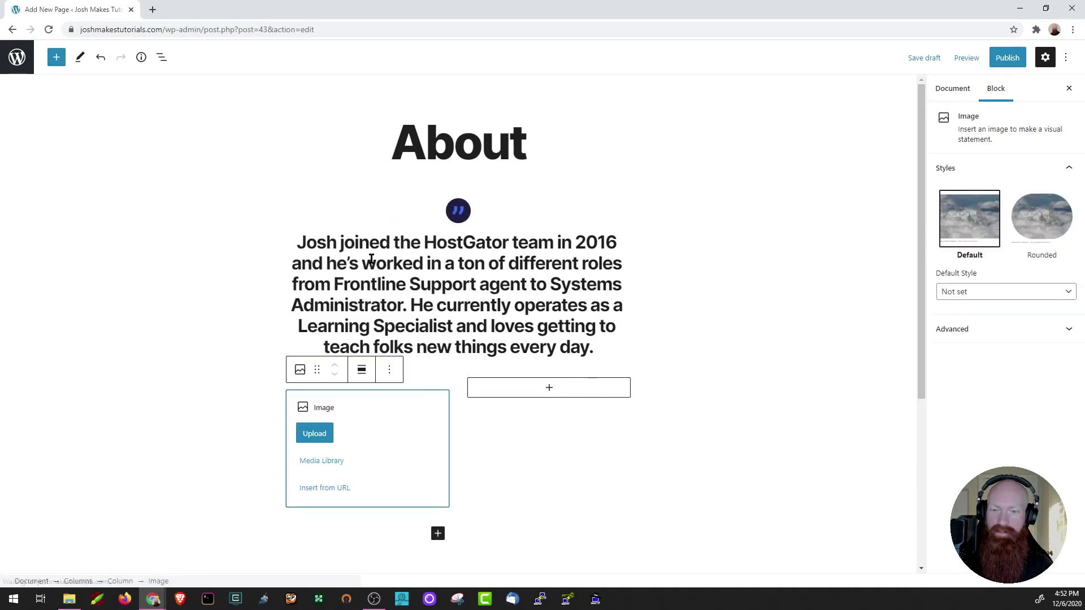
{"action": "left_click", "coordinate": [328, 467]}
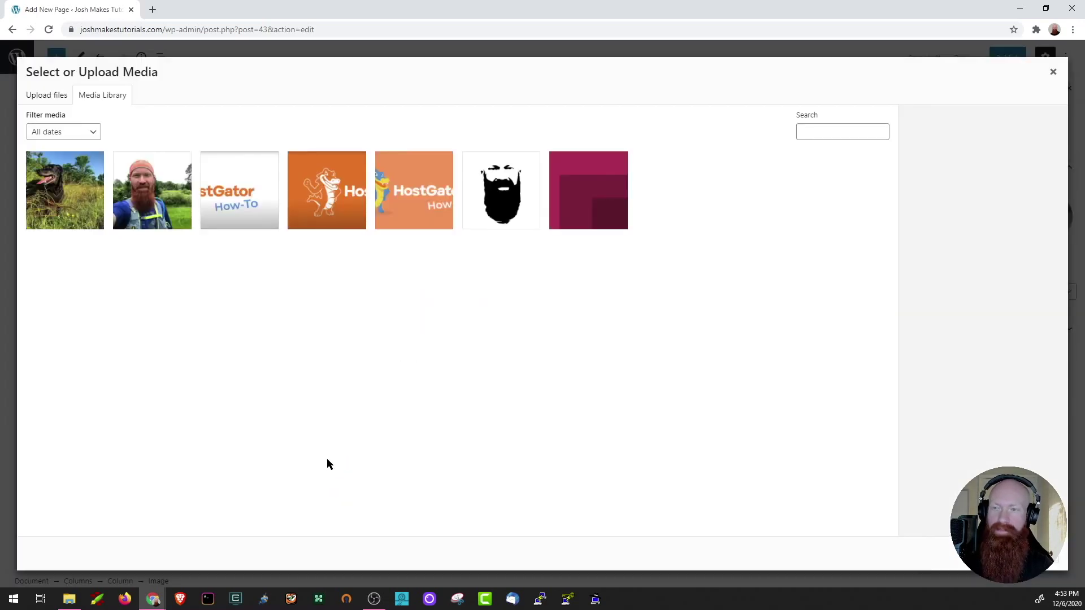
{"action": "left_click", "coordinate": [64, 201]}
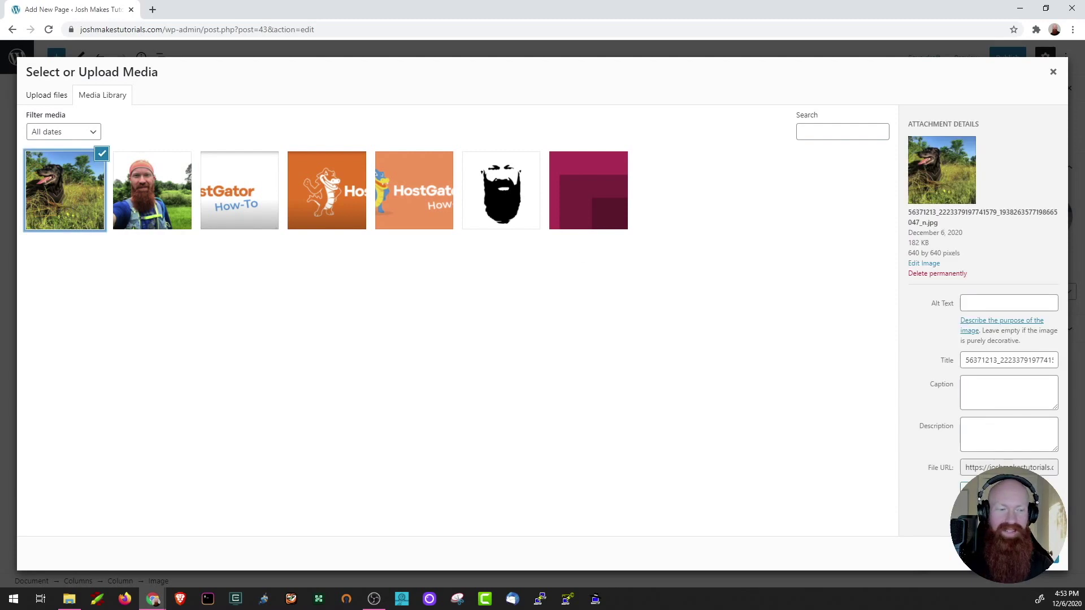
{"action": "left_click", "coordinate": [1035, 557]}
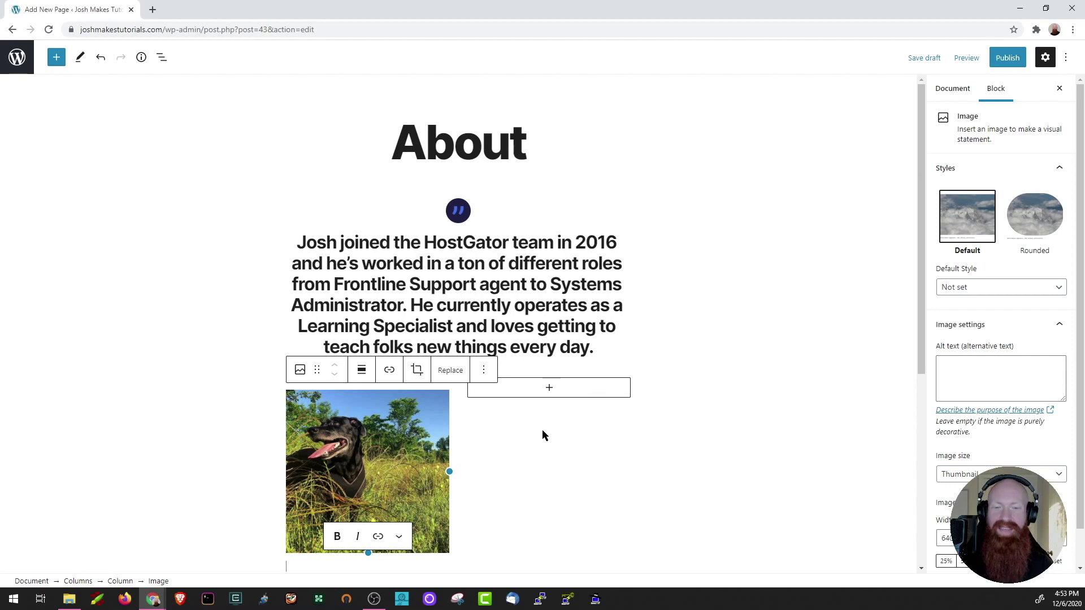
Step: Insert AboutMe-Right.jpg from the Media Library as an image in the right column
{"action": "left_click", "coordinate": [552, 390]}
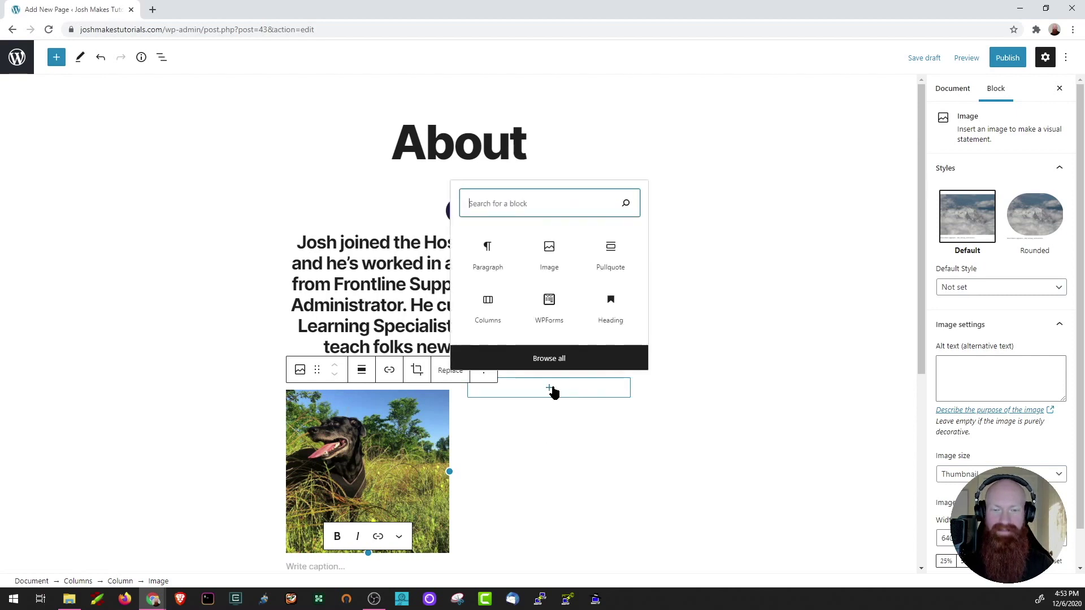
{"action": "left_click", "coordinate": [549, 251]}
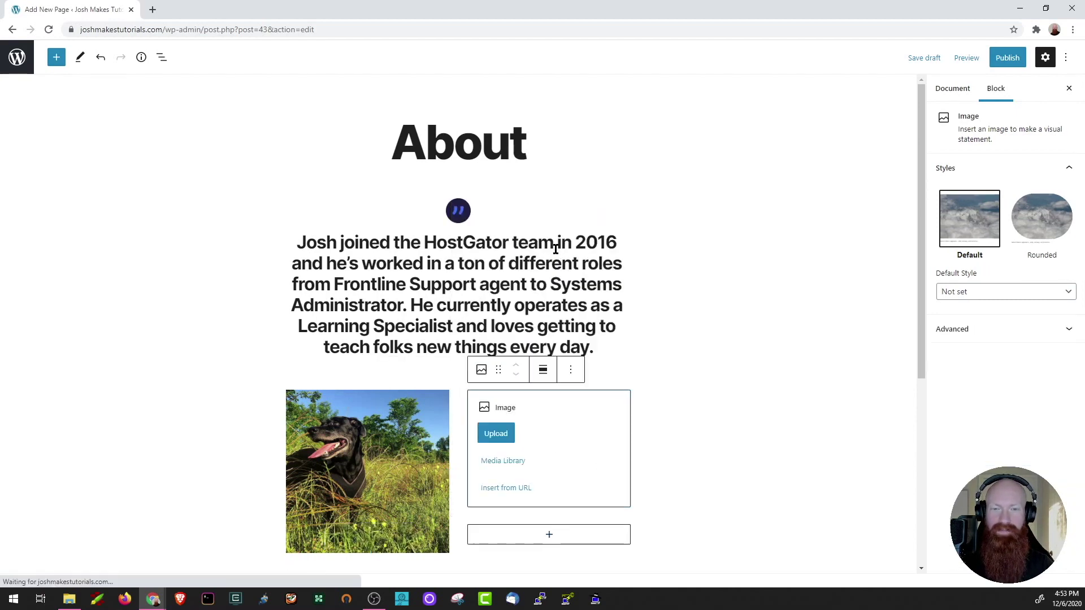
{"action": "left_click", "coordinate": [503, 463]}
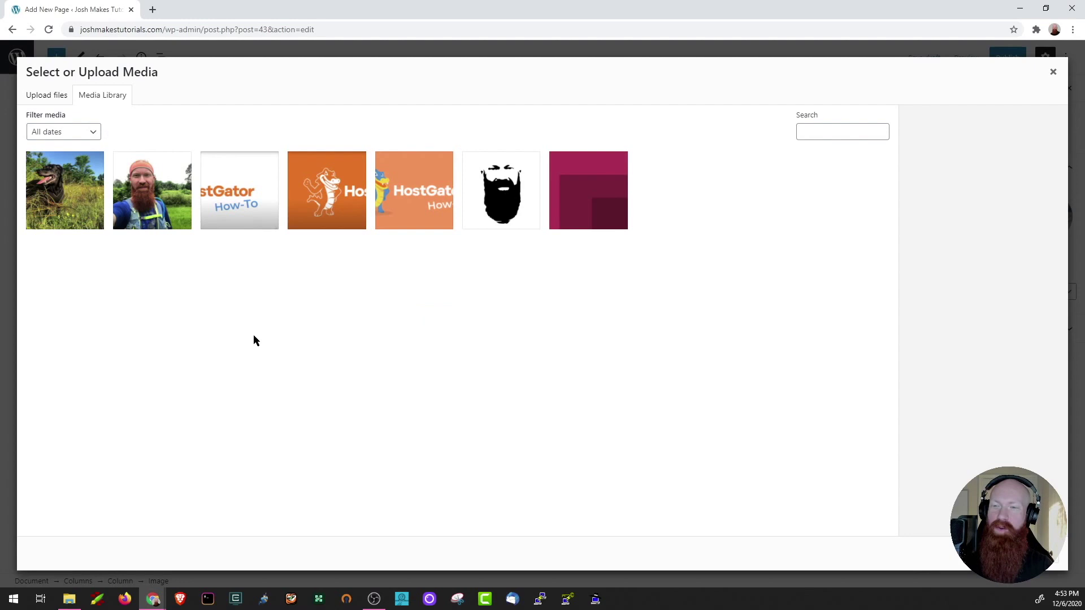
{"action": "left_click", "coordinate": [152, 192]}
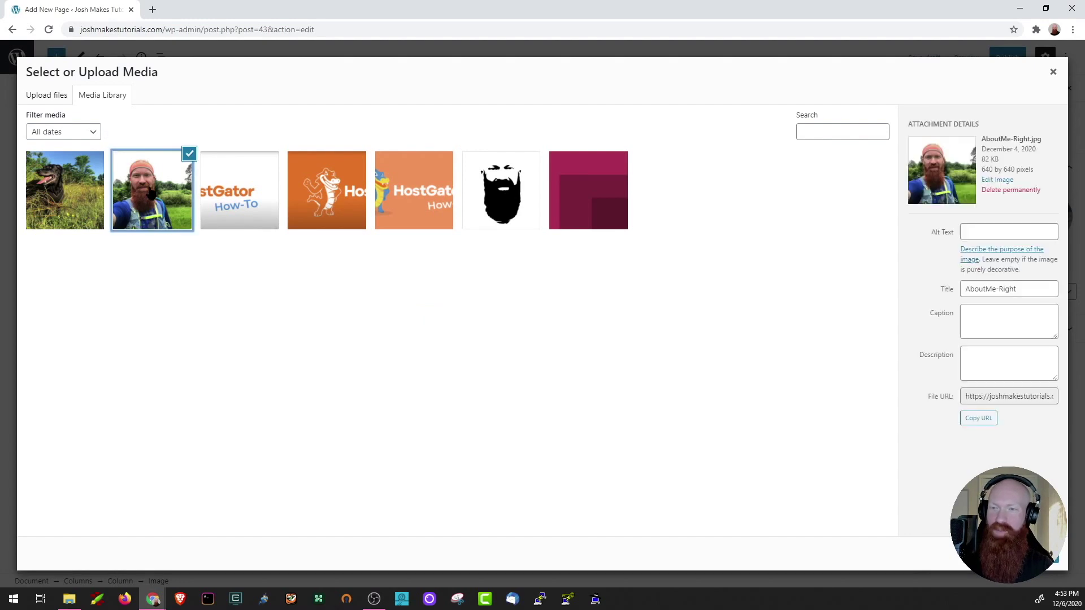
{"action": "left_click", "coordinate": [1037, 556]}
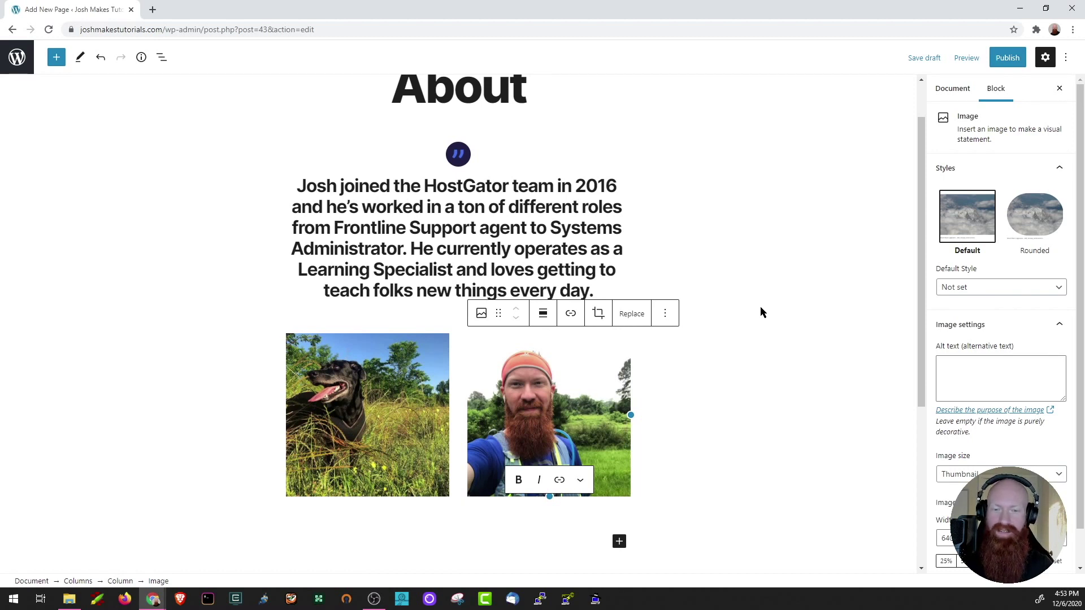
{"action": "left_click", "coordinate": [761, 310]}
{"action": "scroll", "coordinate": [761, 309], "scroll_direction": "down", "scroll_amount": 3}
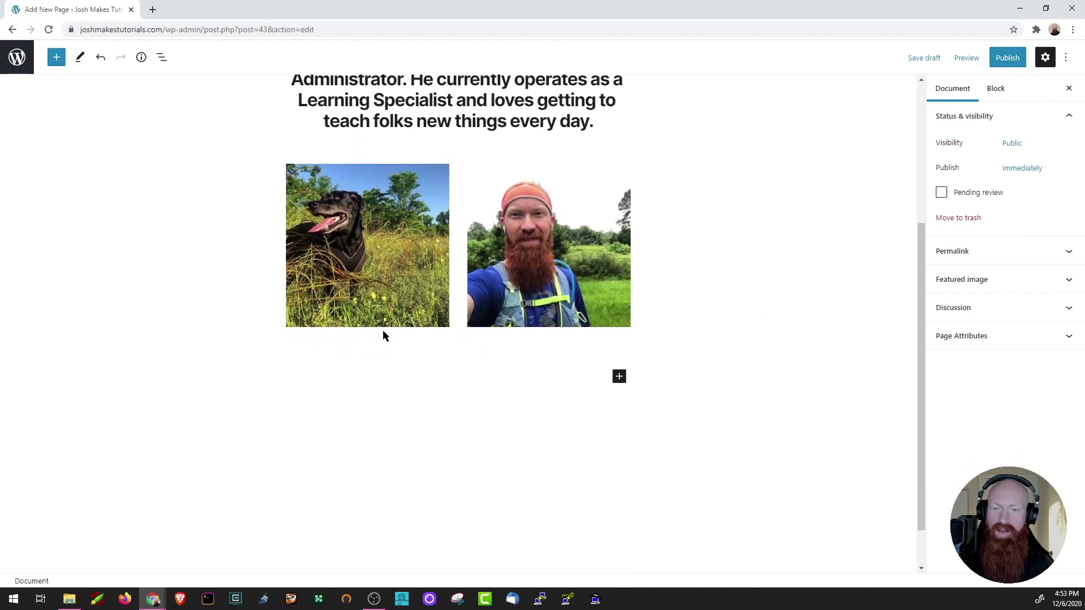
Step: Paste a caption introducing the dog under the dog photo
{"action": "left_click", "coordinate": [366, 339]}
{"action": "left_click", "coordinate": [371, 324]}
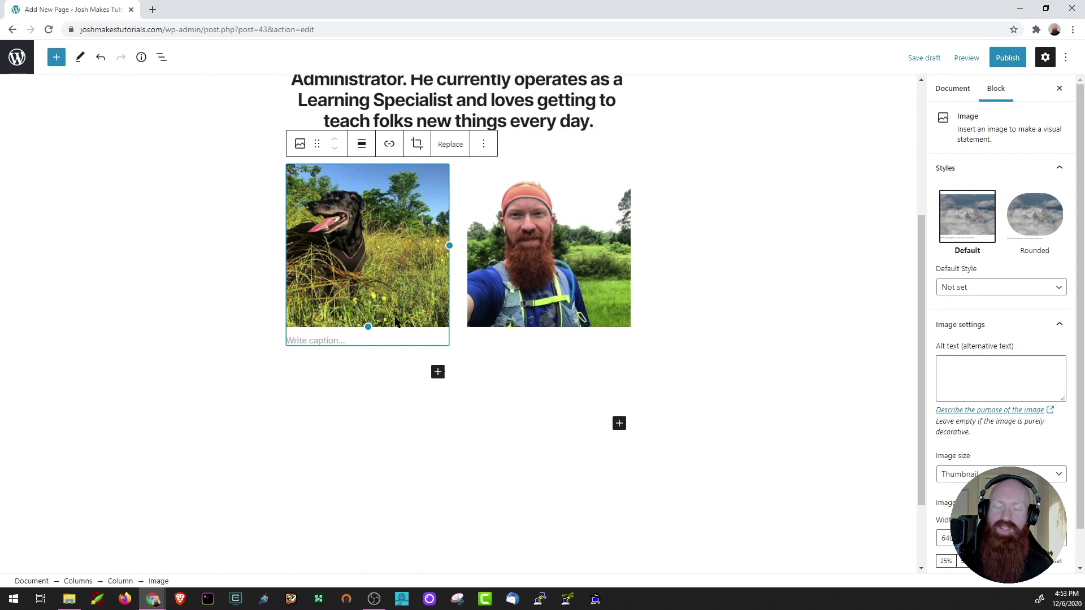
{"action": "left_click", "coordinate": [312, 340]}
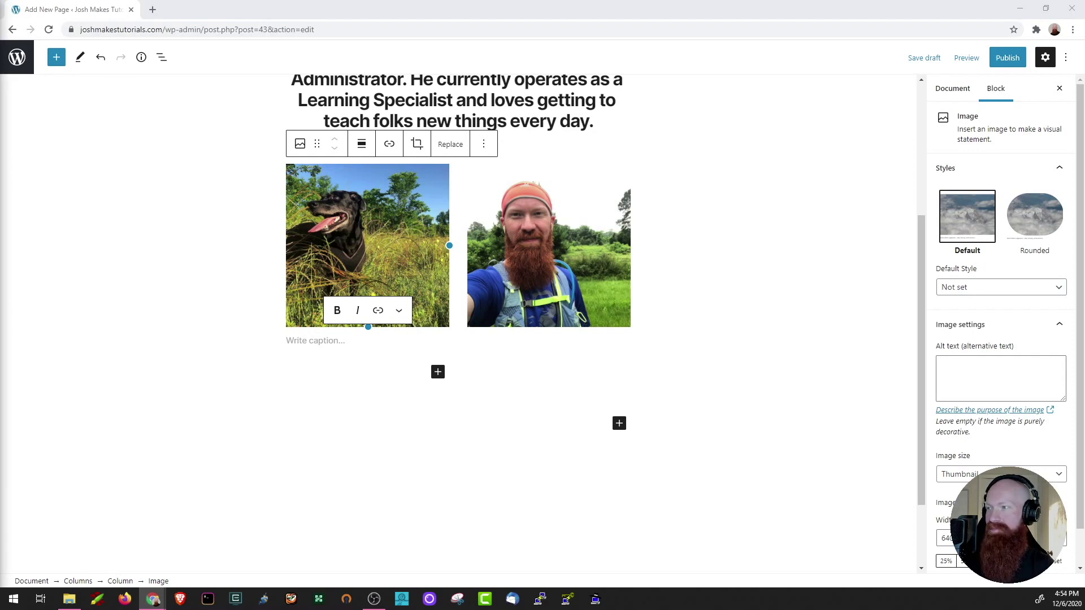
{"action": "left_click", "coordinate": [323, 341]}
{"action": "type", "text": "This is Lea, Josh's awesome dog!"}
Step: Paste a caption about the author's time off work under the portrait photo
{"action": "left_click", "coordinate": [487, 338]}
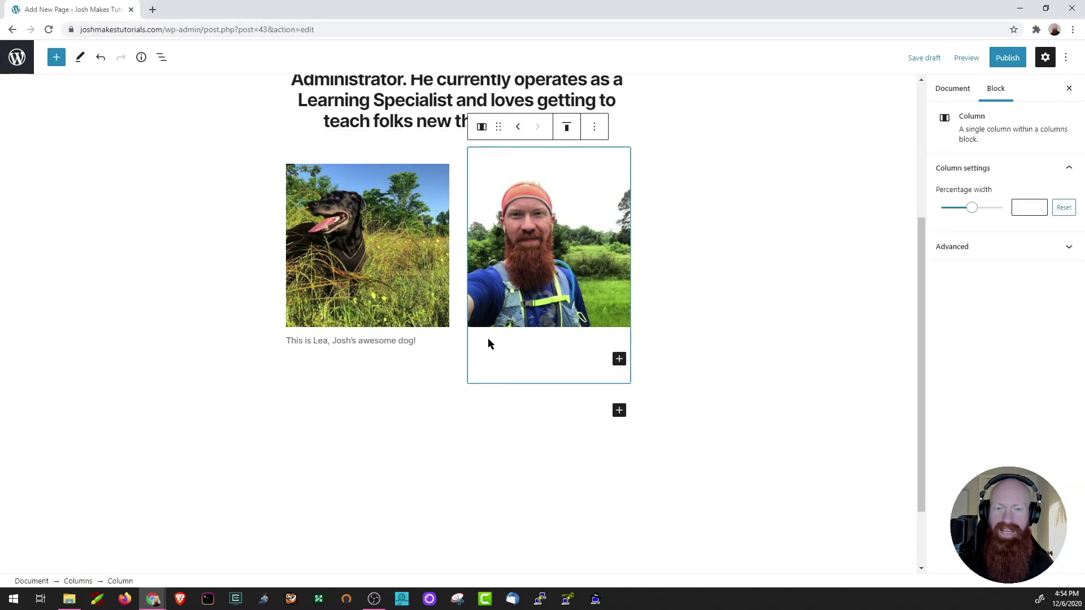
{"action": "left_click", "coordinate": [522, 331]}
{"action": "key", "text": "alt+Tab"}
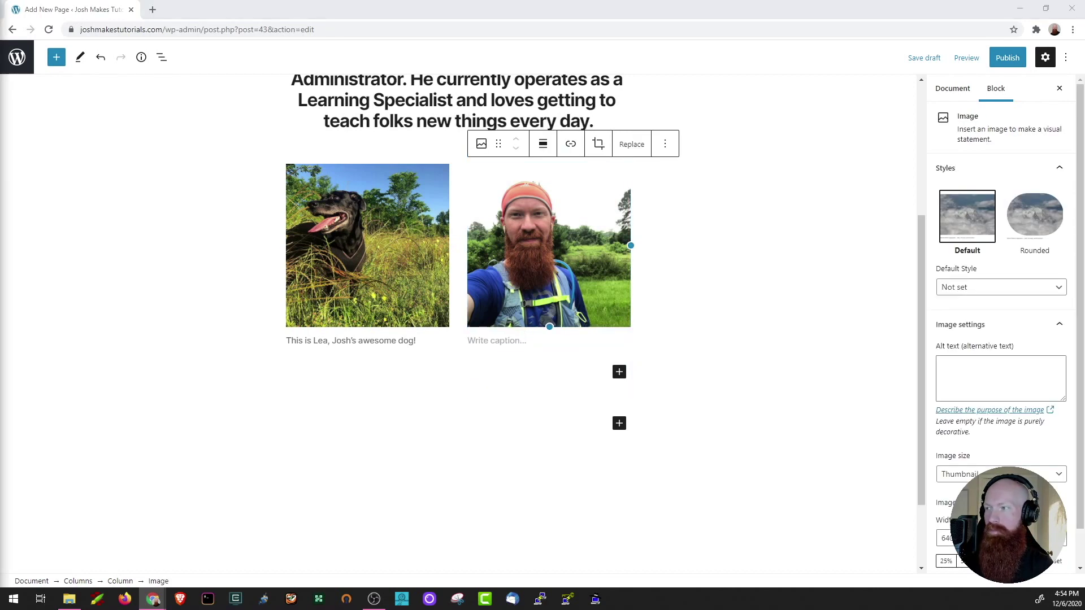
{"action": "left_click", "coordinate": [485, 338]}
{"action": "type", "text": "This is Josh when he's not working!"}
{"action": "left_click", "coordinate": [698, 315]}
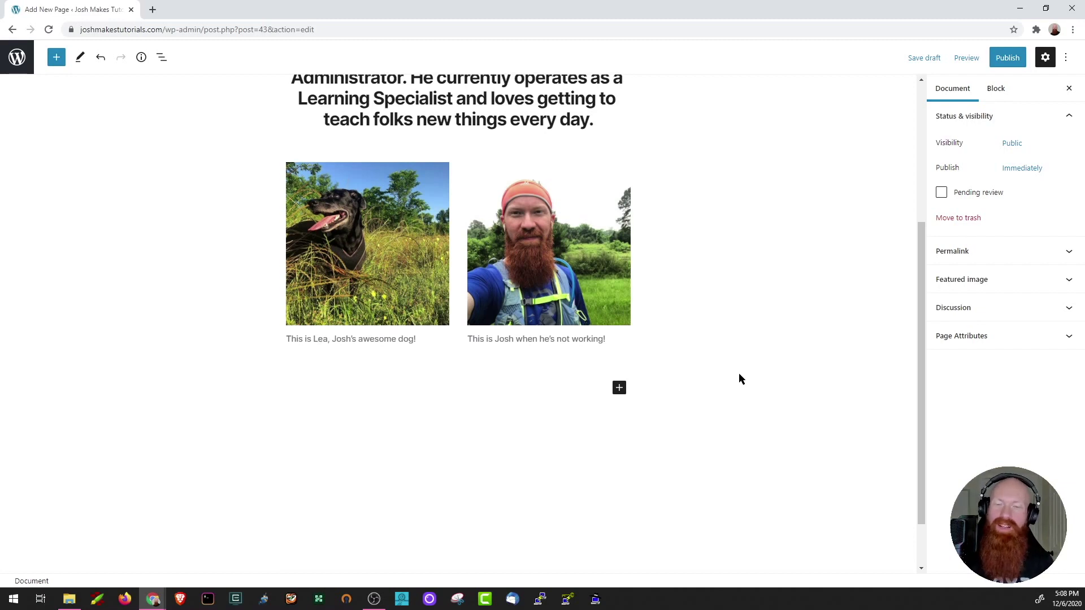
Step: Insert a Separator block below the photo columns and set its style to Wide Line
{"action": "left_click", "coordinate": [620, 390]}
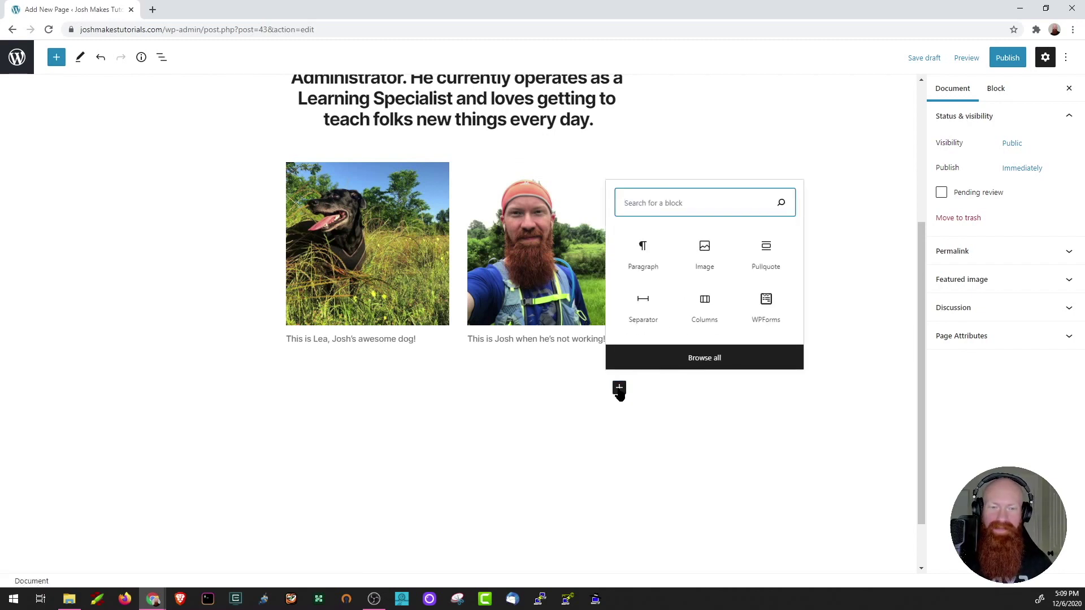
{"action": "left_click", "coordinate": [637, 310]}
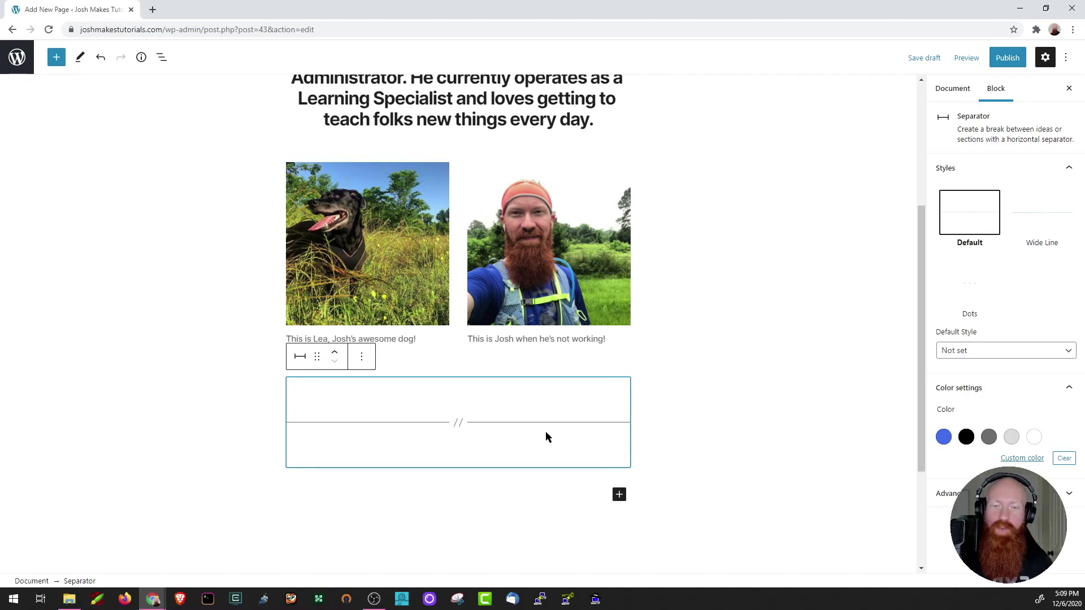
{"action": "left_click", "coordinate": [299, 361]}
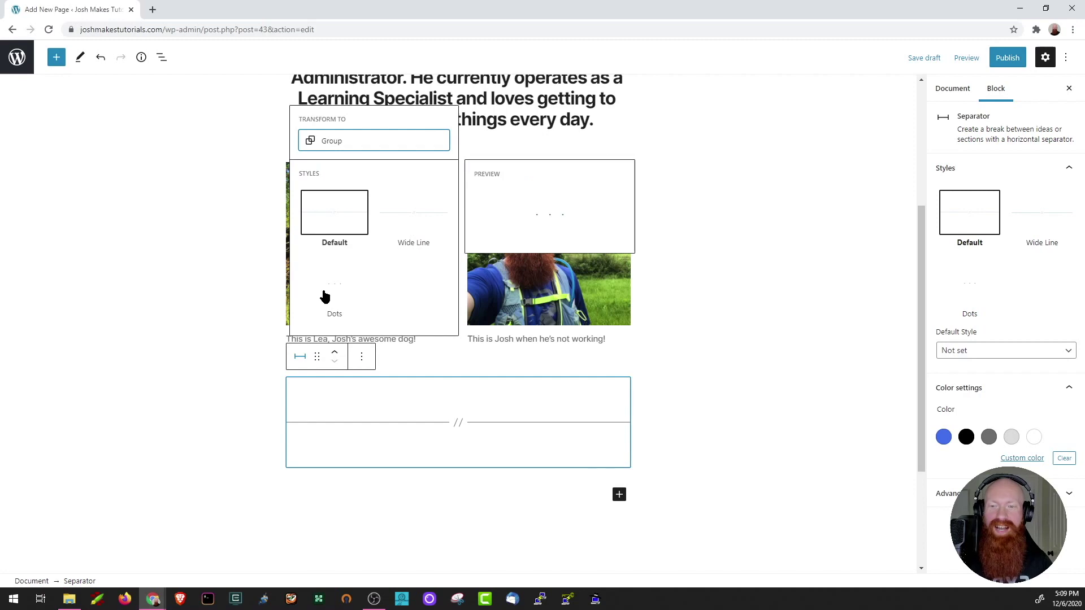
{"action": "left_click", "coordinate": [417, 224]}
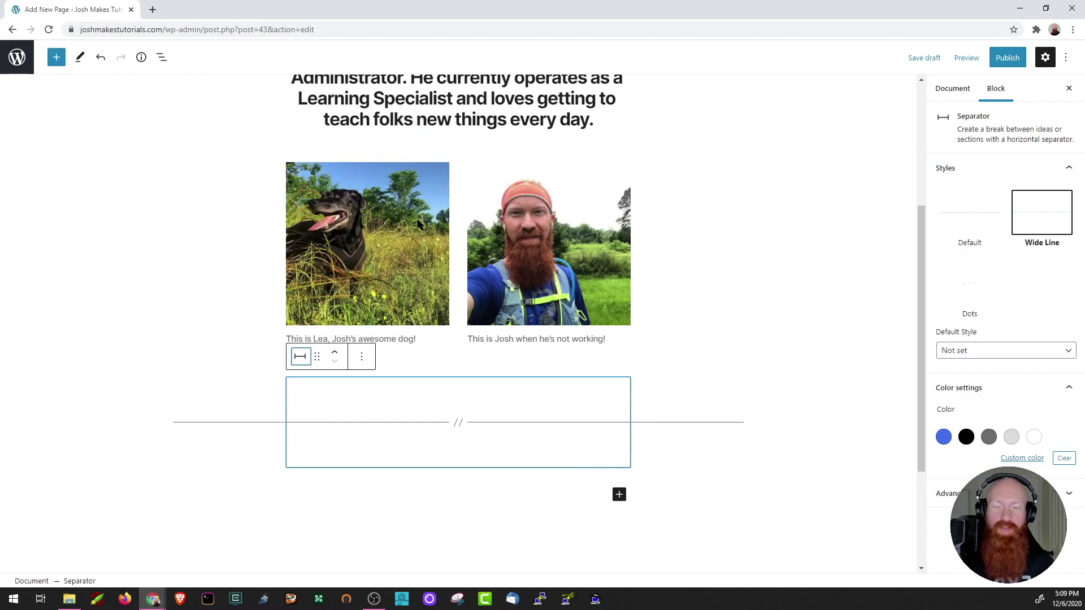
{"action": "left_click", "coordinate": [220, 292]}
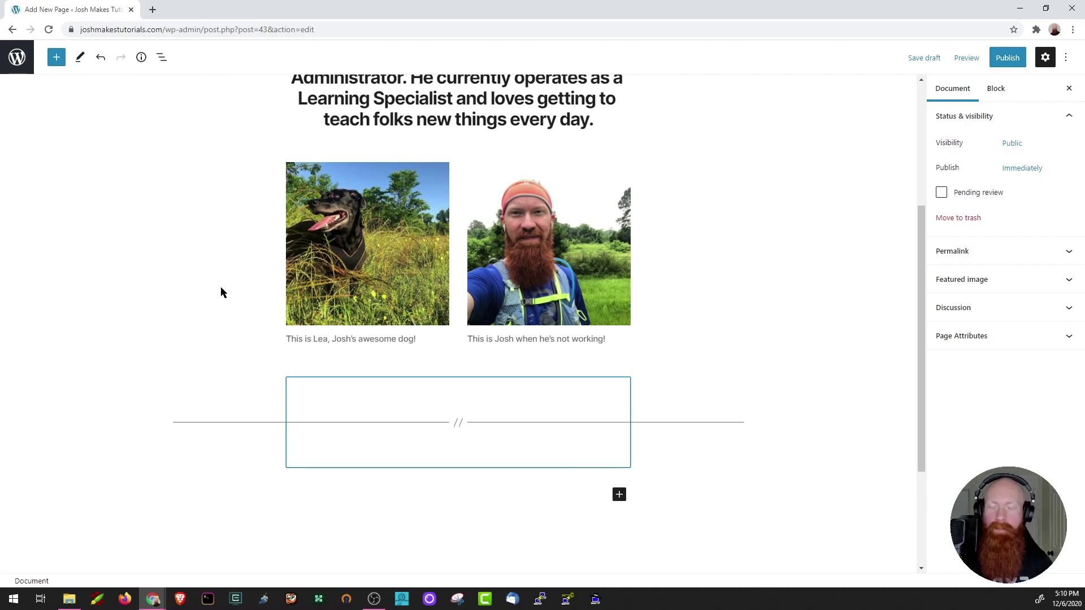
Step: Duplicate the Wide Line separator and move the copy up above the pullquote, right under the title
{"action": "left_click", "coordinate": [414, 423]}
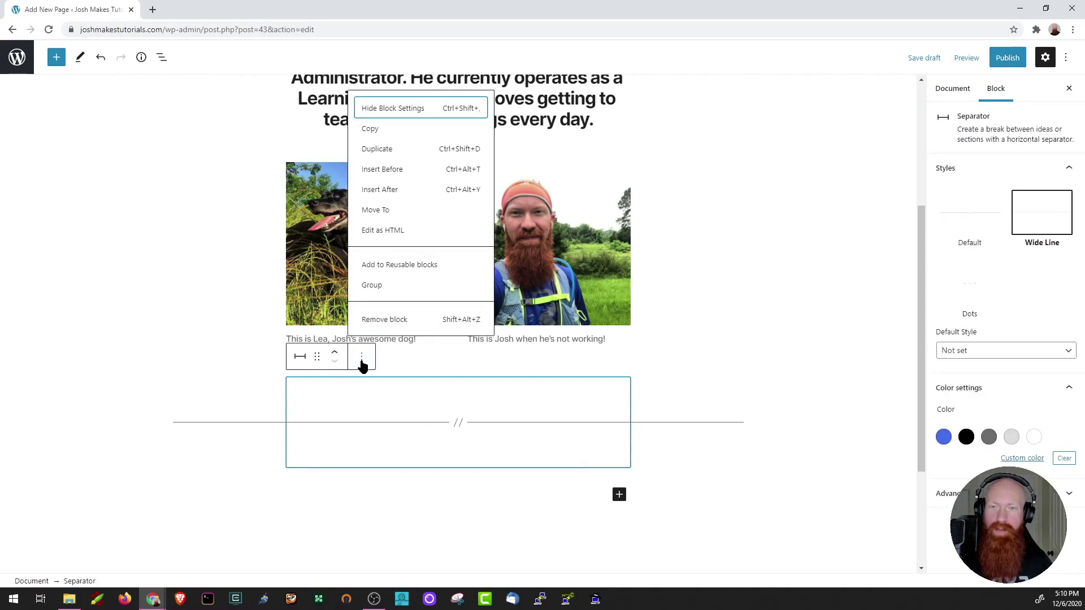
{"action": "left_click", "coordinate": [381, 151]}
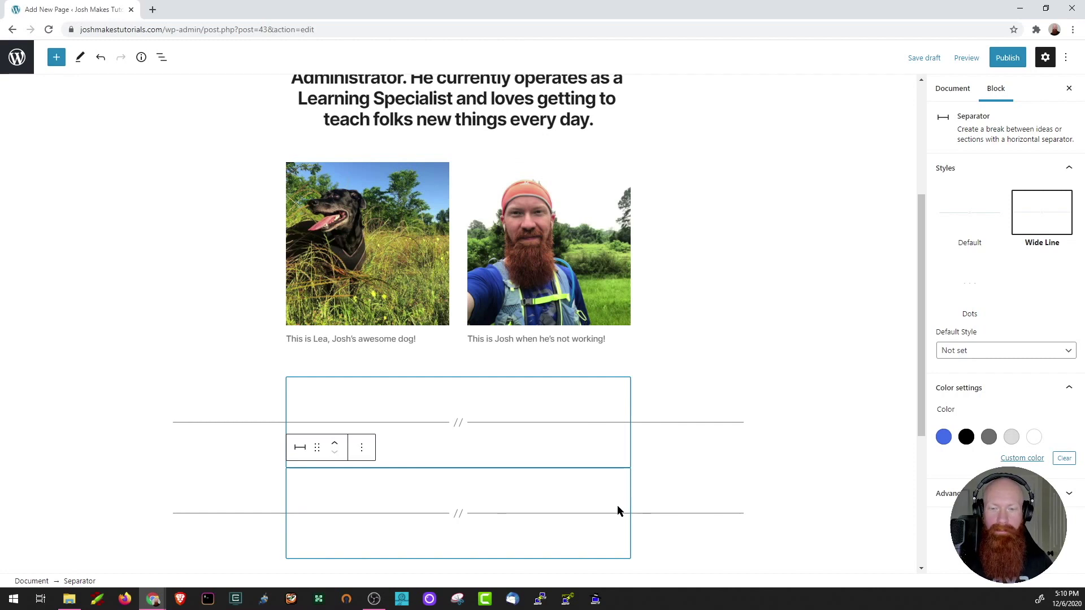
{"action": "left_click", "coordinate": [697, 514]}
{"action": "left_click", "coordinate": [538, 511]}
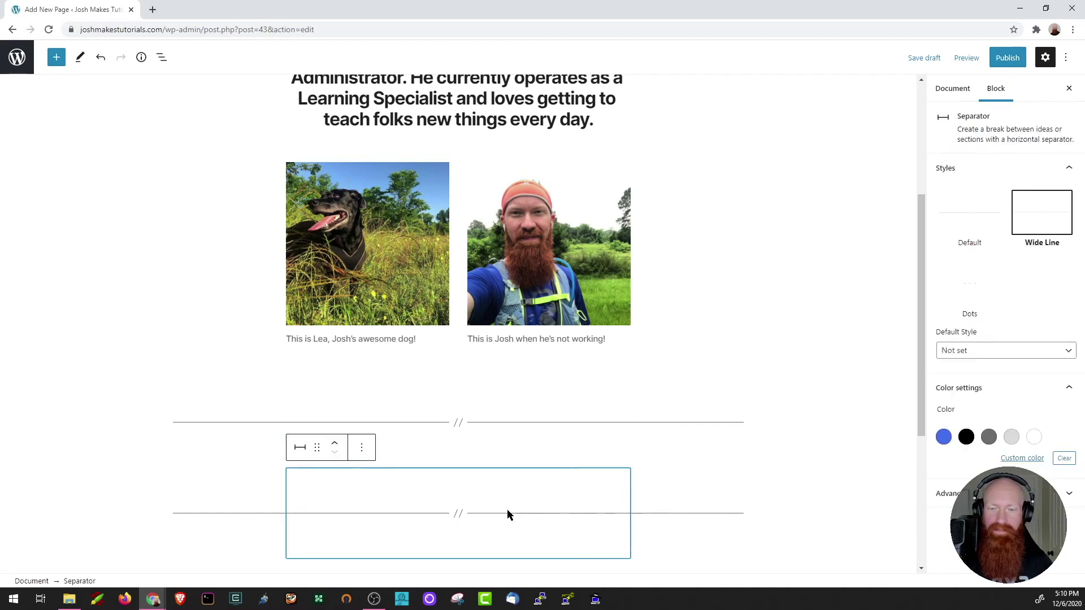
{"action": "left_click", "coordinate": [335, 447]}
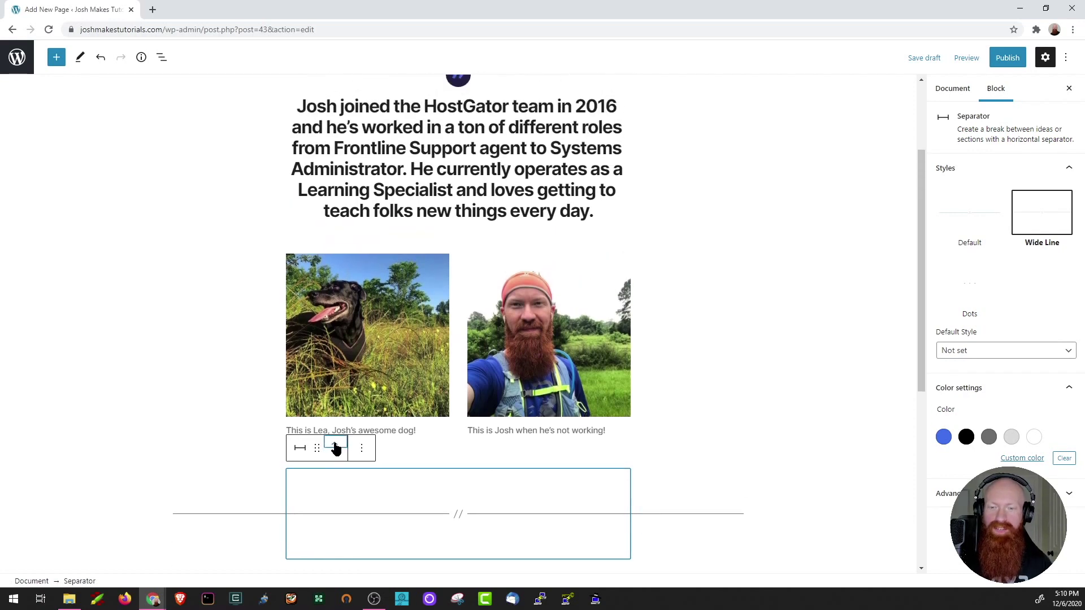
{"action": "left_click", "coordinate": [335, 448]}
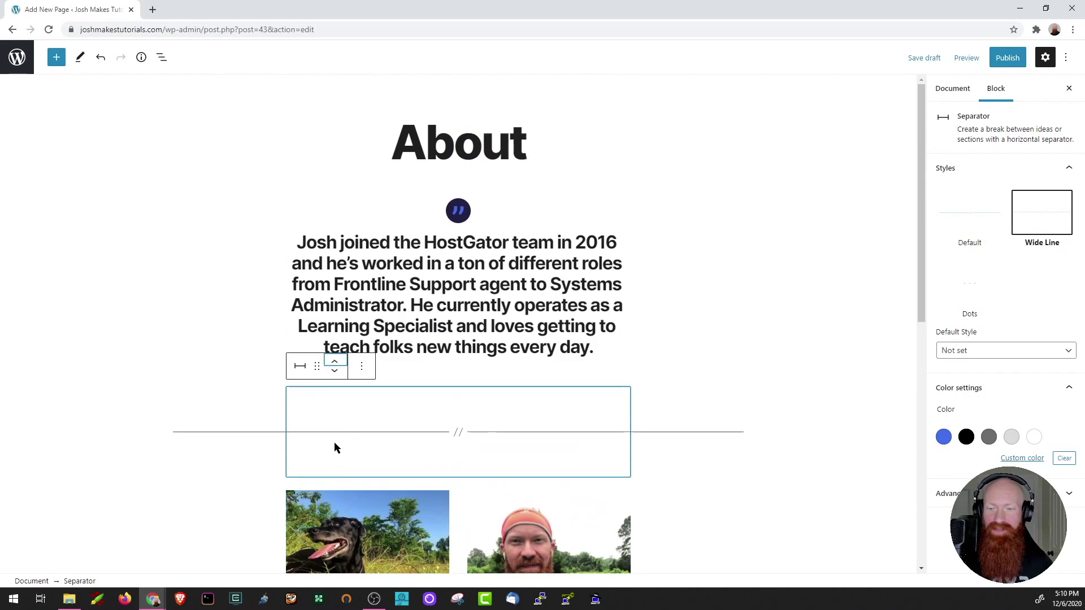
{"action": "left_click", "coordinate": [334, 351]}
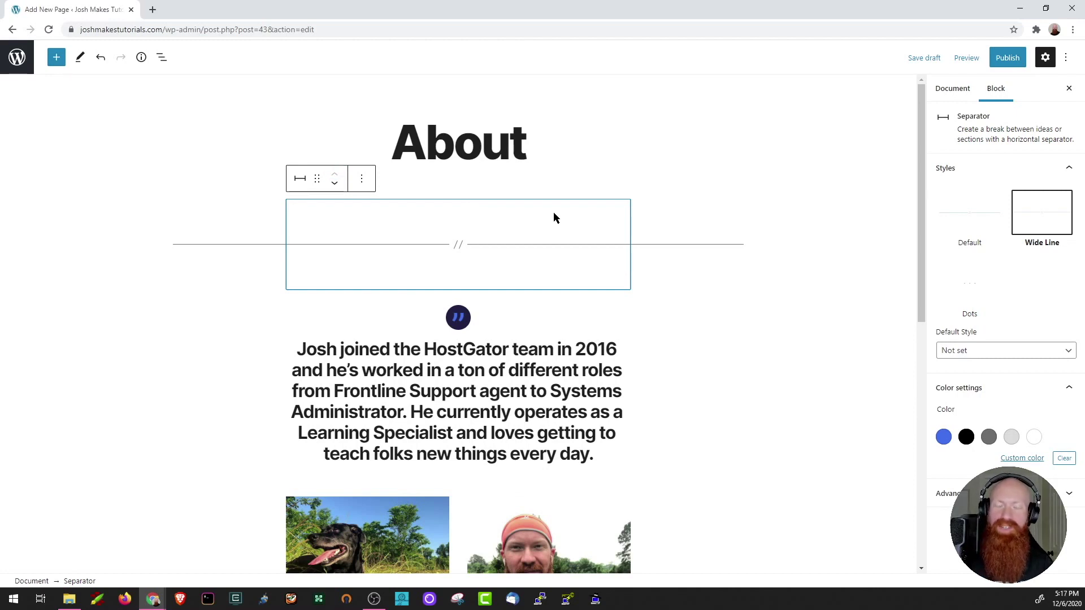
{"action": "key", "text": "ctrl+shift+alt+y"}
{"action": "key", "text": "ctrl+shift+alt+y"}
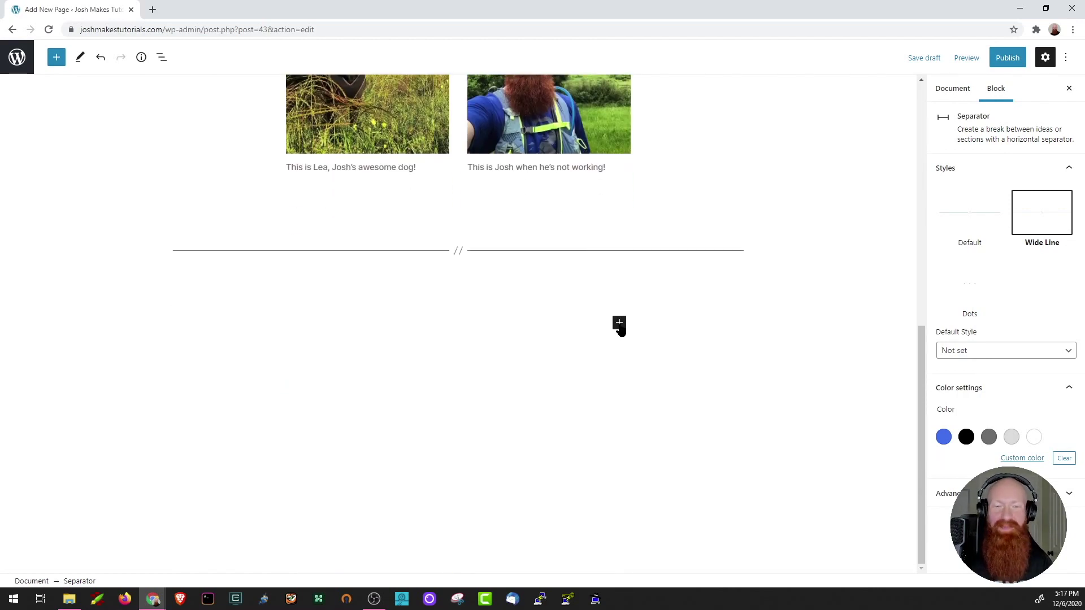
Step: Add a Paragraph block below the lower separator and paste the hobbies and tutorial-partnership bio paragraphs
{"action": "left_click", "coordinate": [619, 324]}
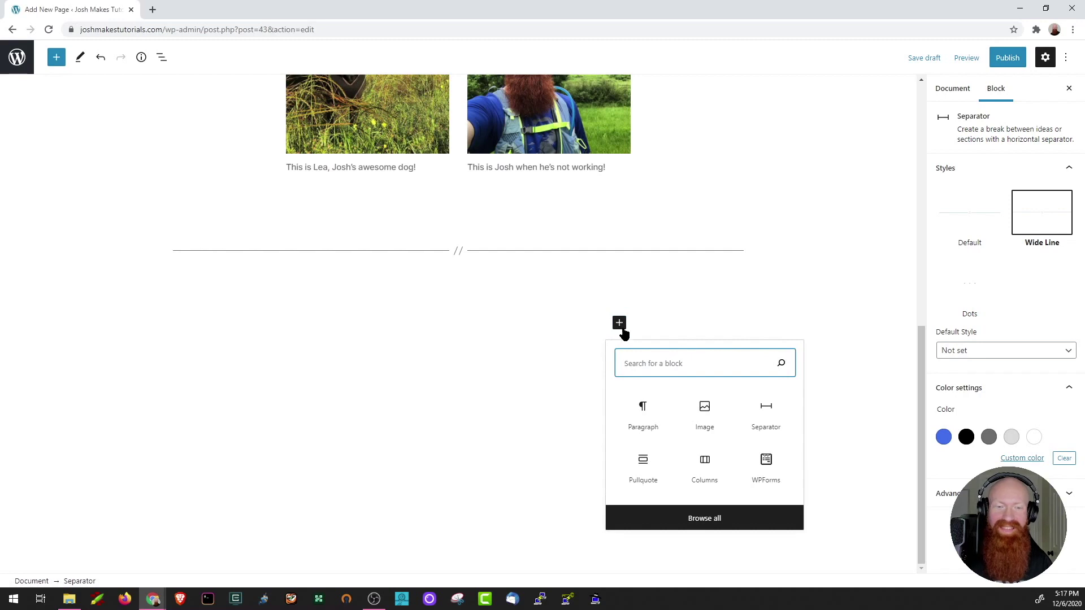
{"action": "left_click", "coordinate": [642, 425]}
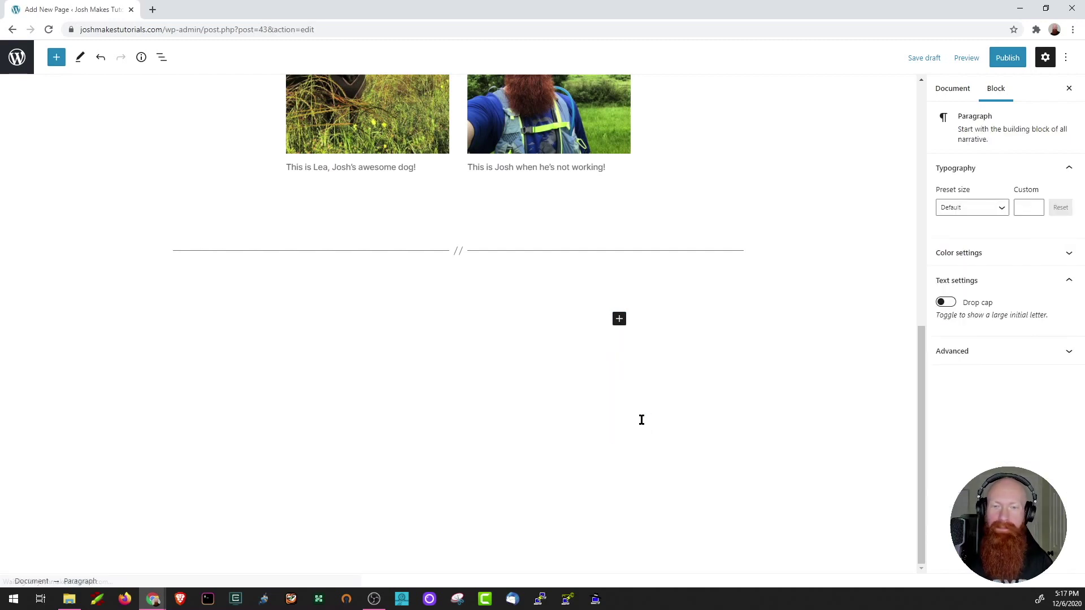
{"action": "scroll", "coordinate": [543, 351], "scroll_direction": "up", "scroll_amount": 1}
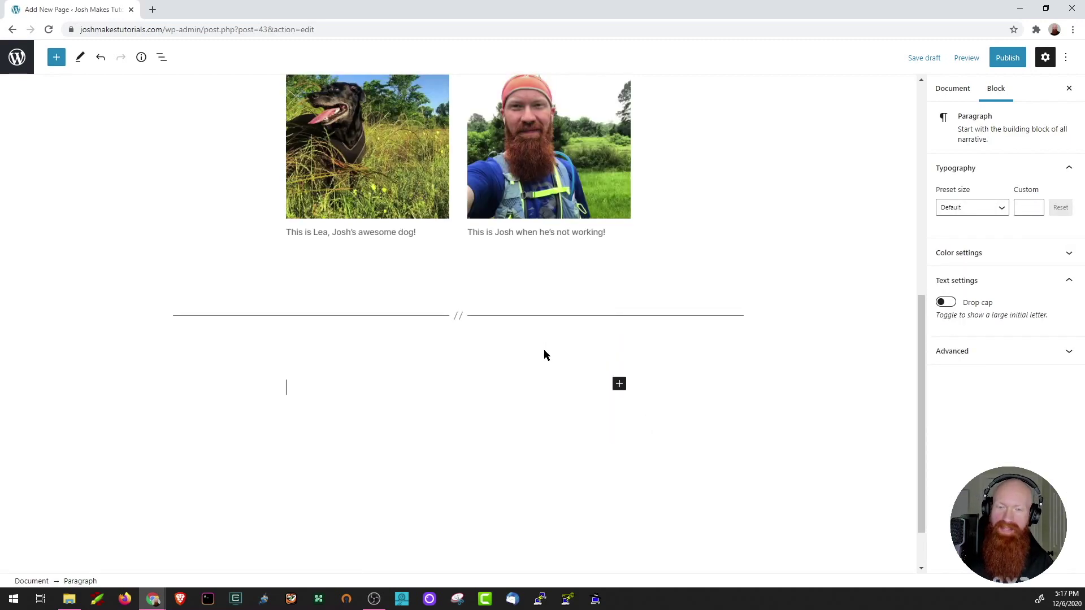
{"action": "key", "text": "ctrl+v"}
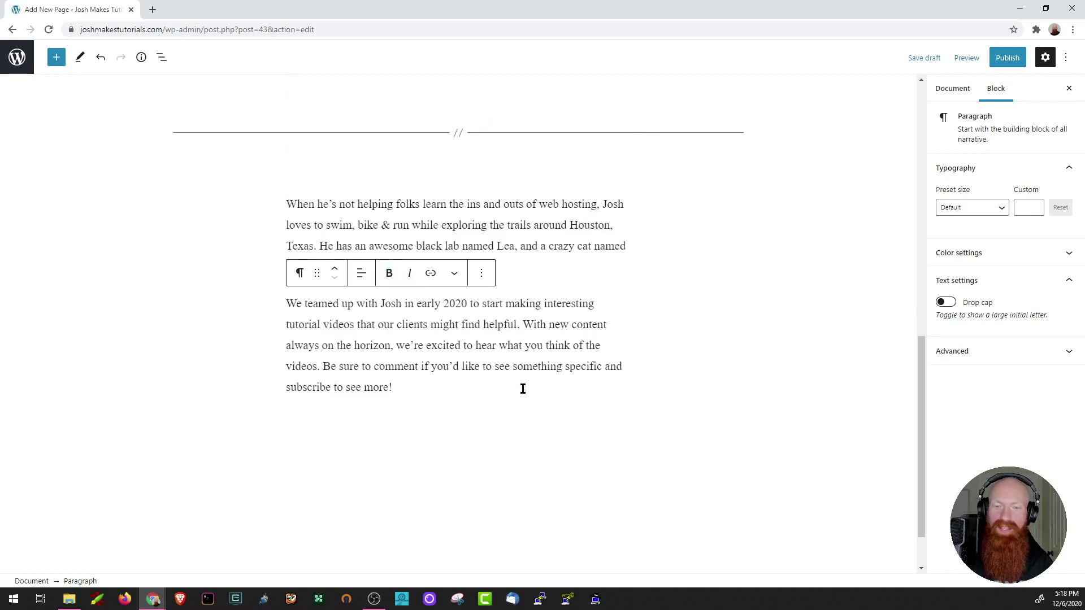
{"action": "left_click", "coordinate": [721, 366]}
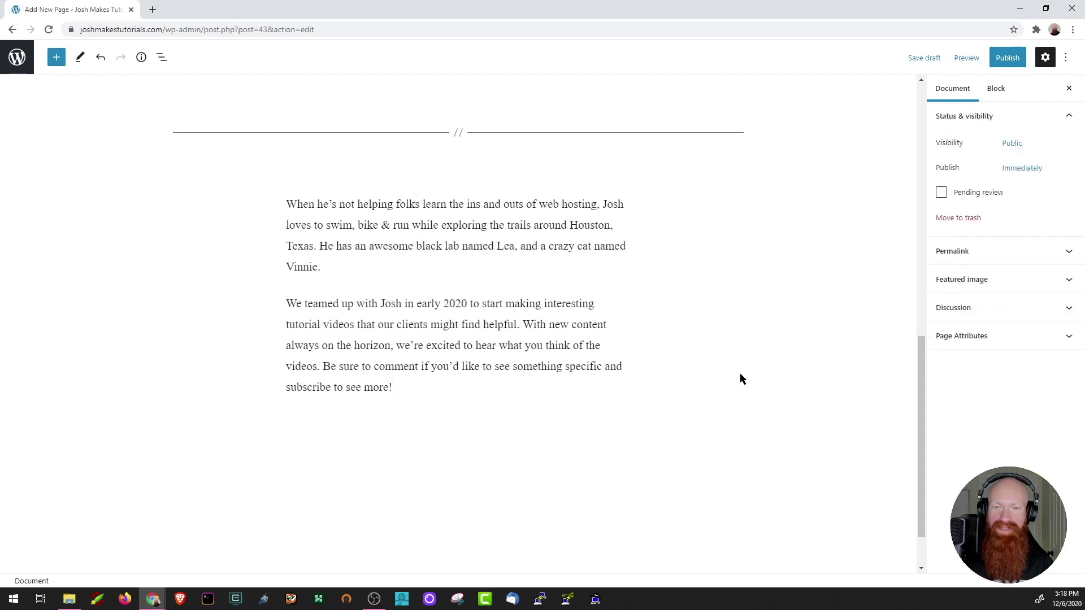
{"action": "scroll", "coordinate": [722, 366], "scroll_direction": "up", "scroll_amount": 4}
{"action": "scroll", "coordinate": [748, 377], "scroll_direction": "up", "scroll_amount": 7}
{"action": "scroll", "coordinate": [747, 375], "scroll_direction": "down", "scroll_amount": 6}
{"action": "scroll", "coordinate": [741, 375], "scroll_direction": "down", "scroll_amount": 5}
{"action": "scroll", "coordinate": [742, 374], "scroll_direction": "up", "scroll_amount": 3}
{"action": "scroll", "coordinate": [742, 372], "scroll_direction": "up", "scroll_amount": 1}
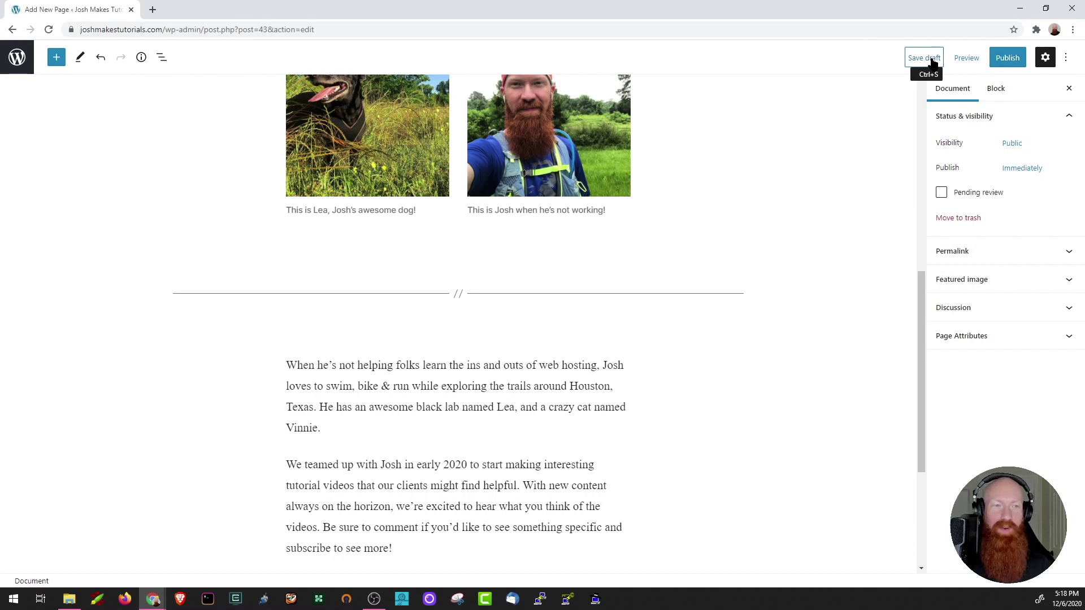
Step: Publish the About page after reviewing its visibility and publish date settings
{"action": "left_click", "coordinate": [1008, 61]}
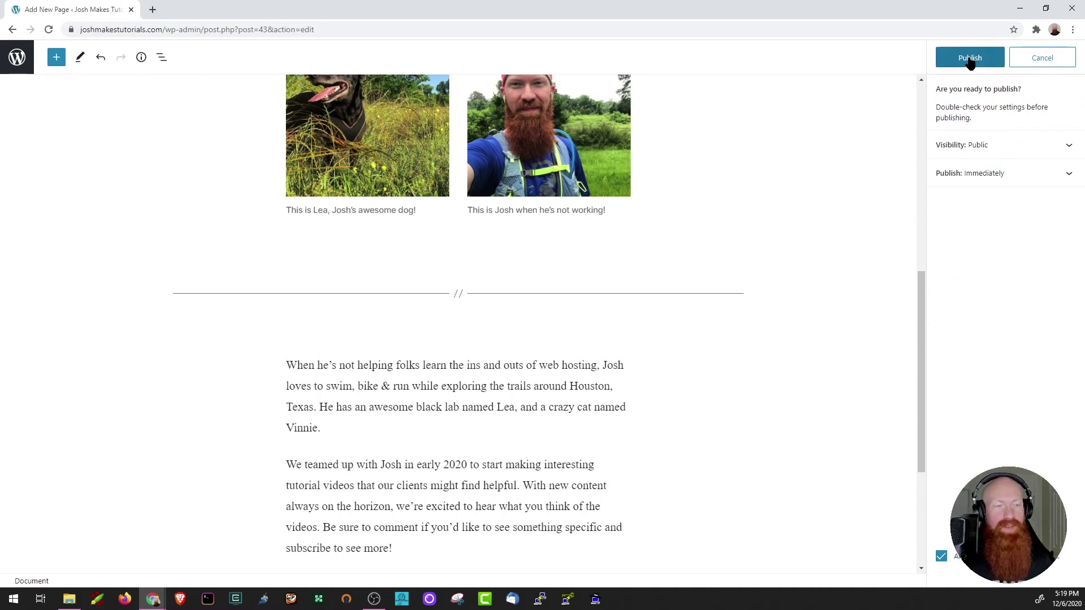
{"action": "left_click", "coordinate": [1068, 149]}
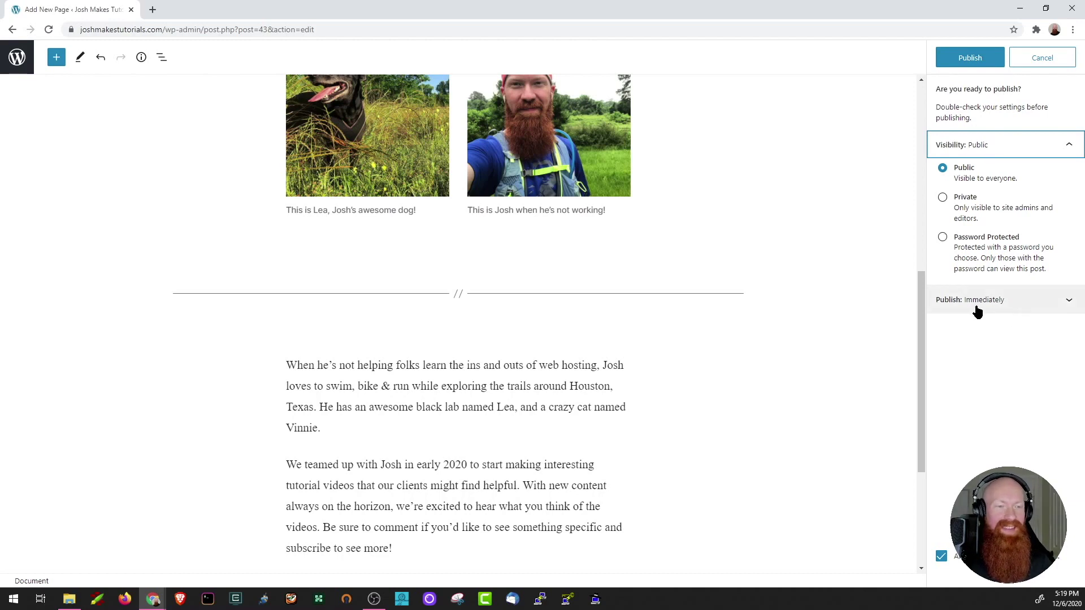
{"action": "left_click", "coordinate": [1046, 303]}
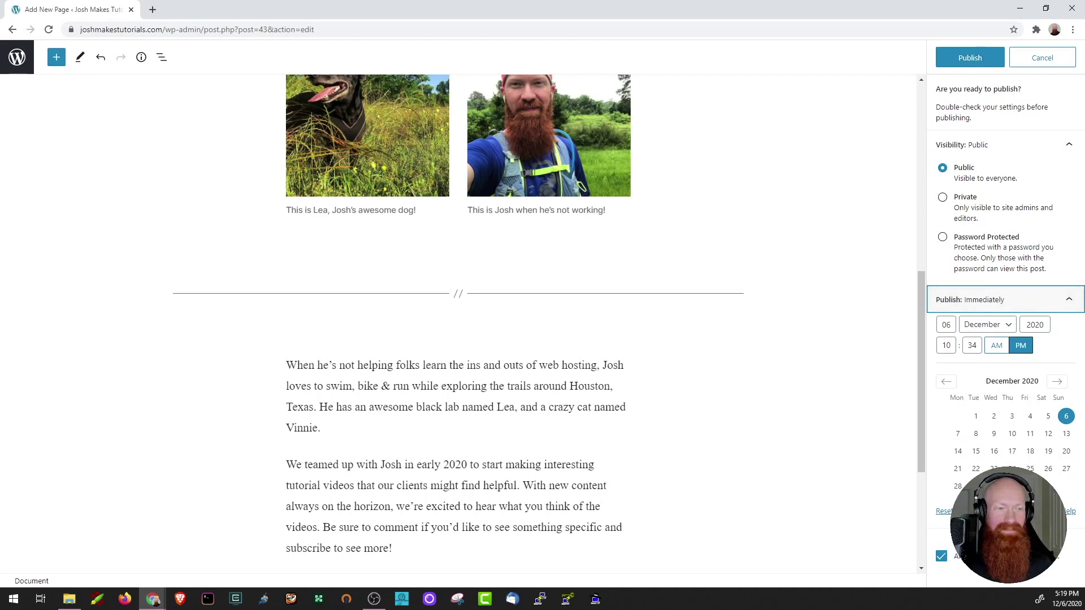
{"action": "left_click", "coordinate": [1070, 303]}
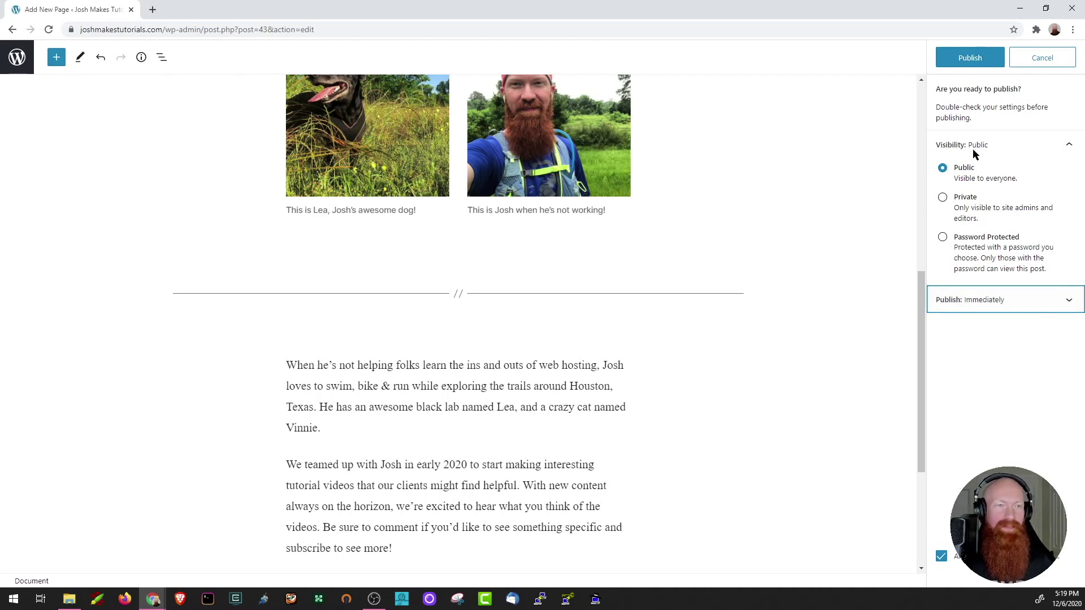
{"action": "left_click", "coordinate": [968, 61]}
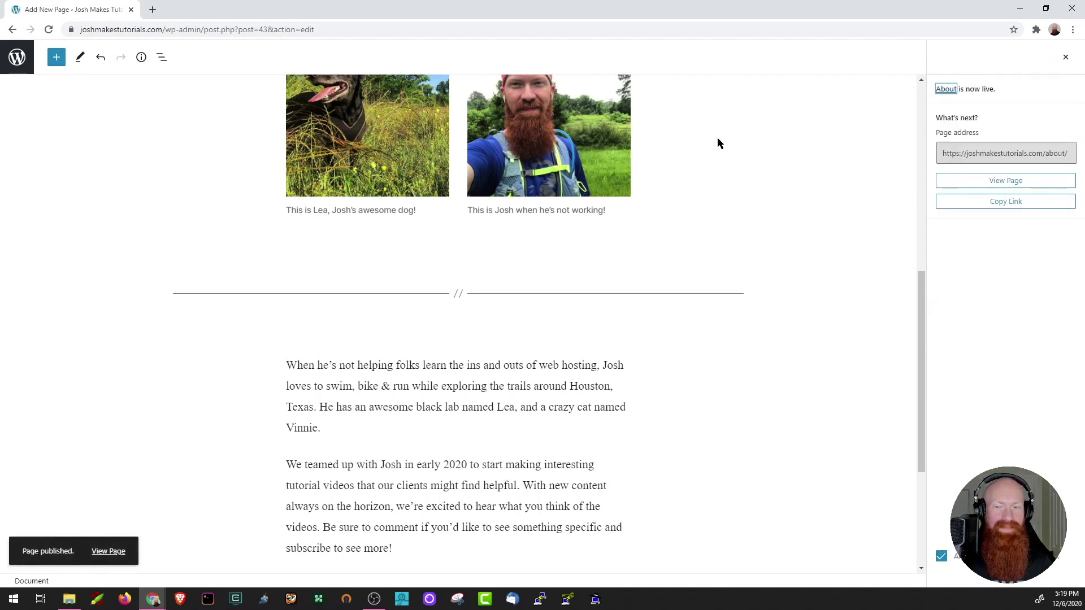
Step: View the live About page and scroll through its title banner and bio pullquote
{"action": "left_click", "coordinate": [113, 556]}
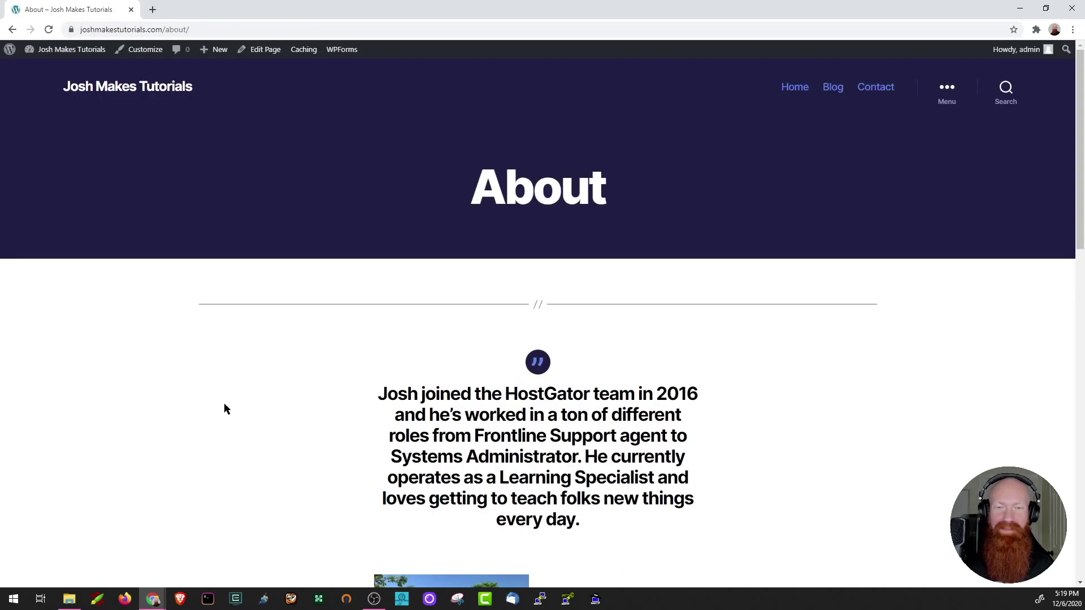
{"action": "scroll", "coordinate": [266, 367], "scroll_direction": "down", "scroll_amount": 13}
{"action": "scroll", "coordinate": [309, 339], "scroll_direction": "up", "scroll_amount": 12}
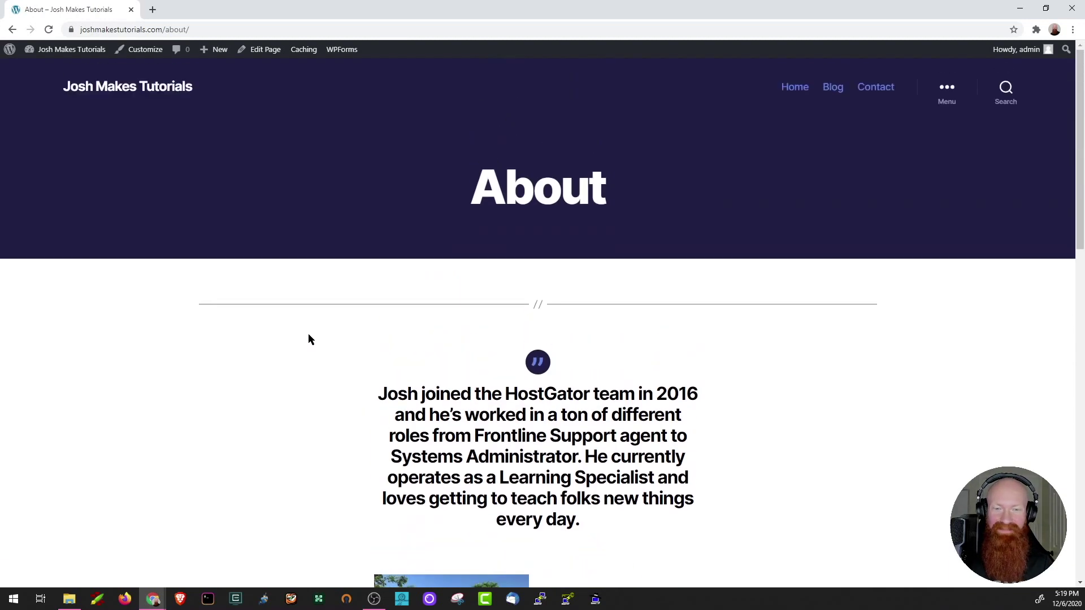